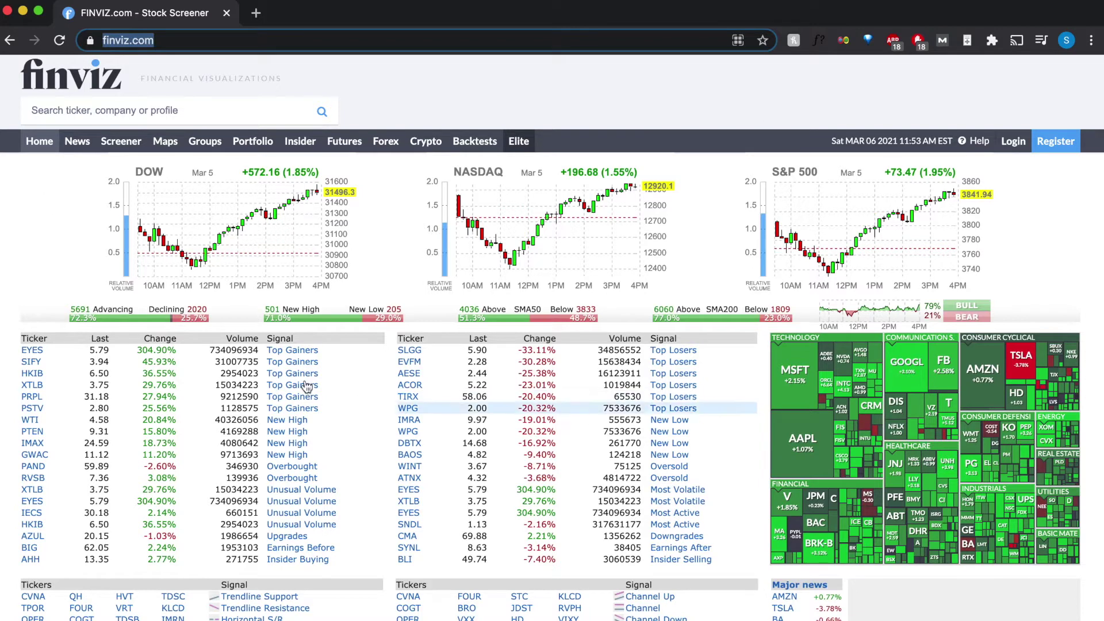
Open the stock screener.
mouse_move(516, 311)
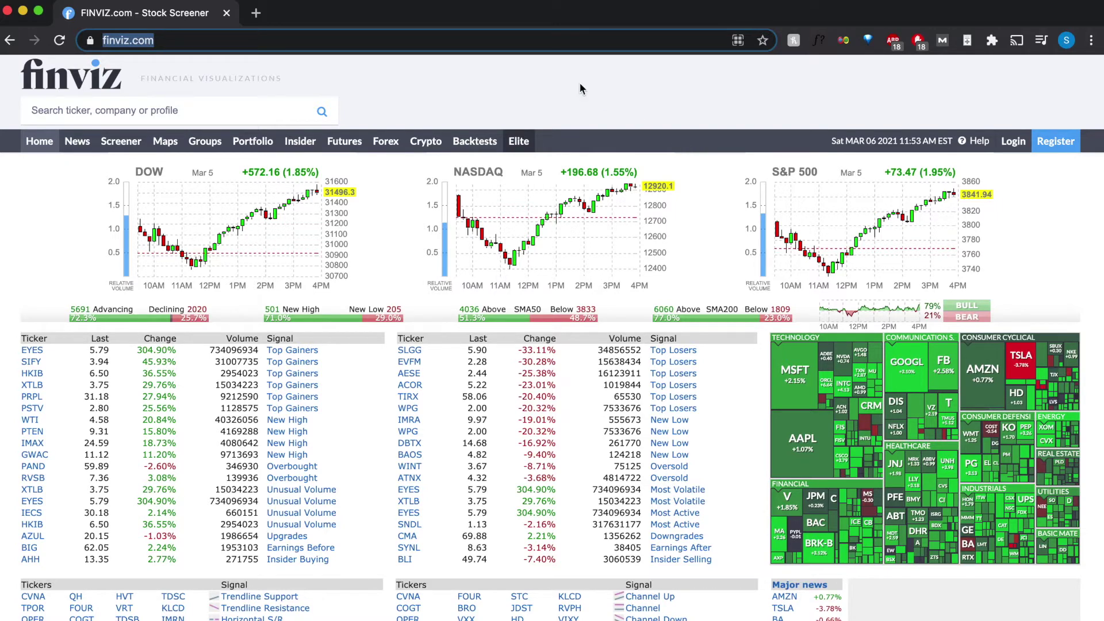
left_click(116, 146)
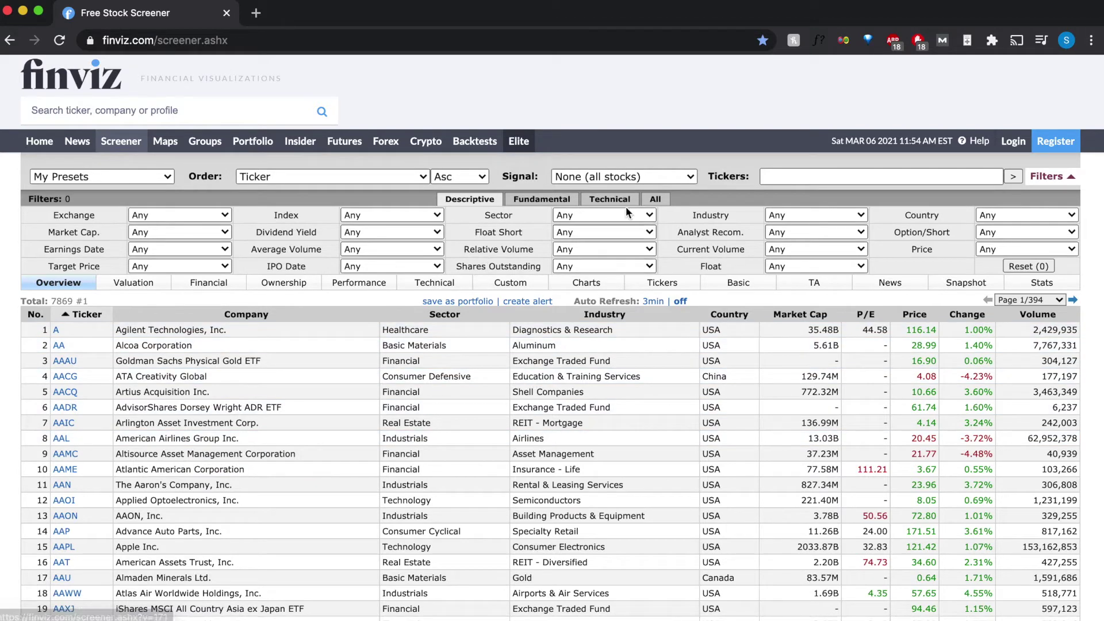
Filter the stocks by the Basic Materials sector, check the number of matches and reset the sector filter to Any.
left_click(632, 219)
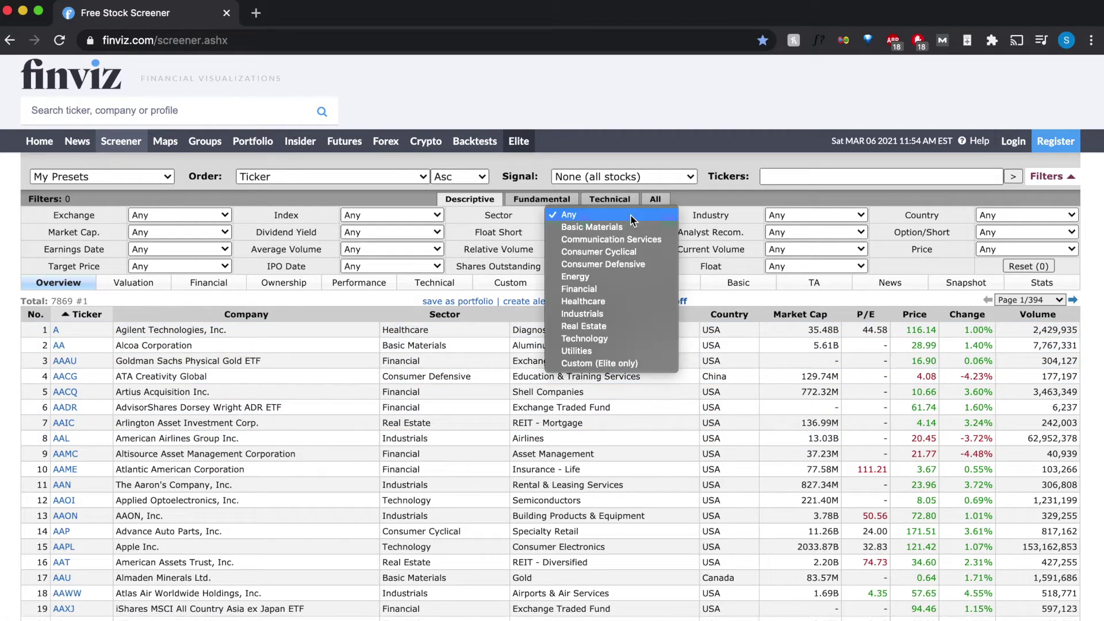
left_click(633, 228)
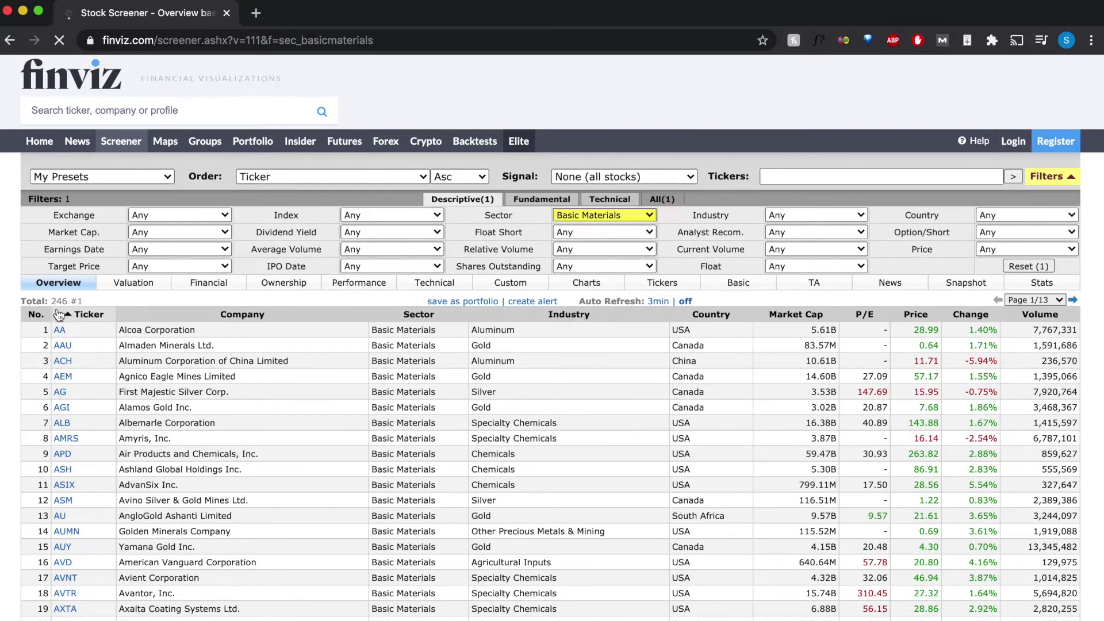
left_click_drag(51, 301, 68, 300)
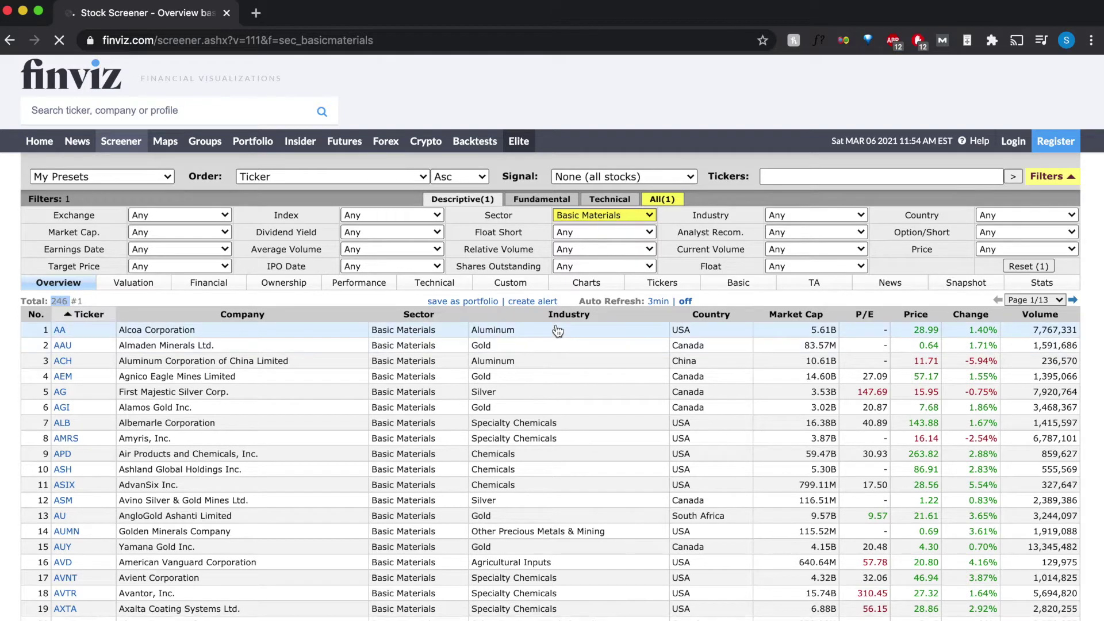
mouse_move(78, 336)
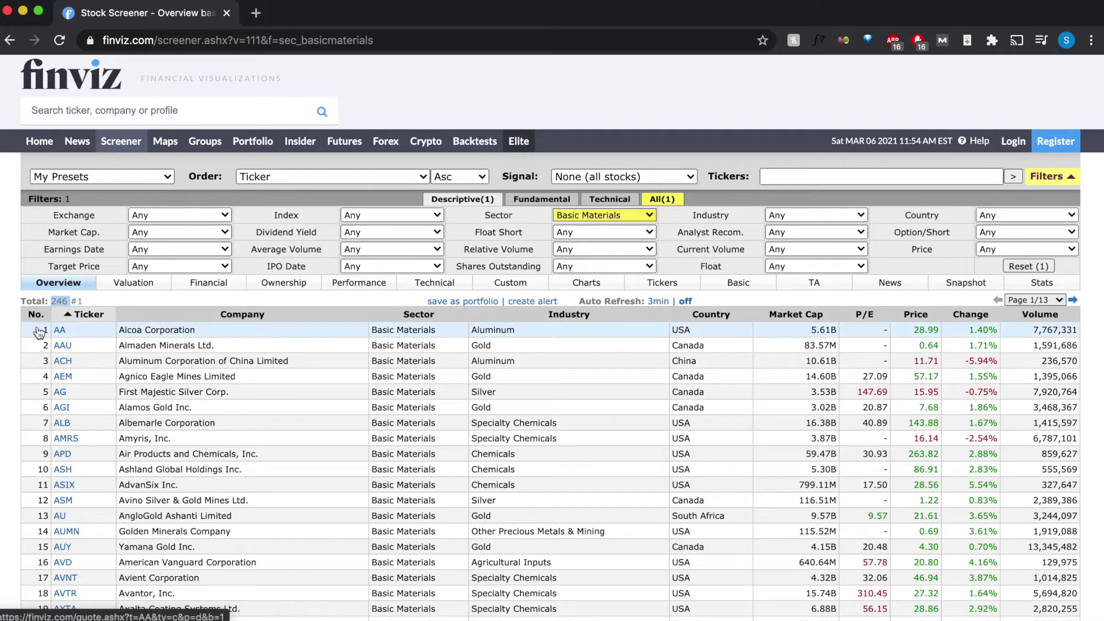
mouse_move(52, 326)
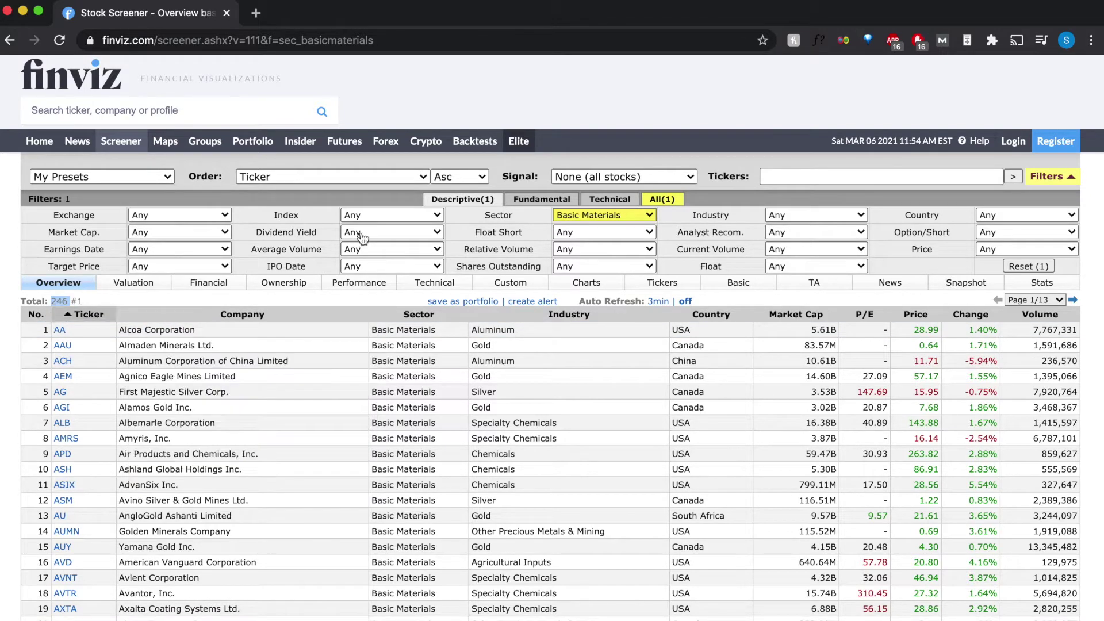
left_click(588, 215)
left_click(591, 205)
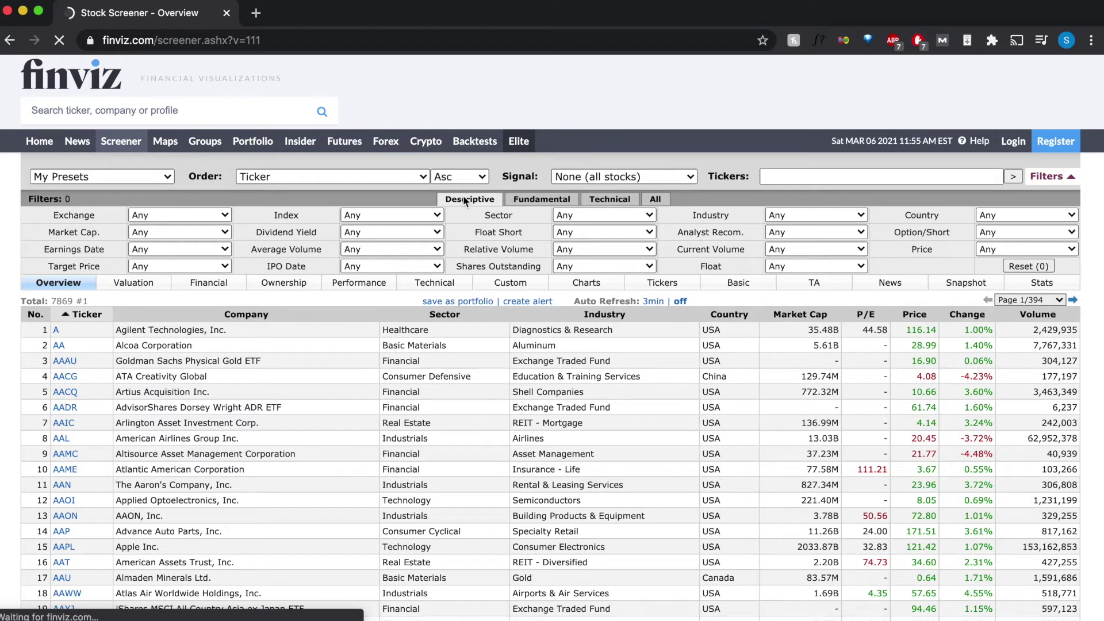
Display all available screener filters and restrict the Index filter to S&P 500.
left_click(656, 200)
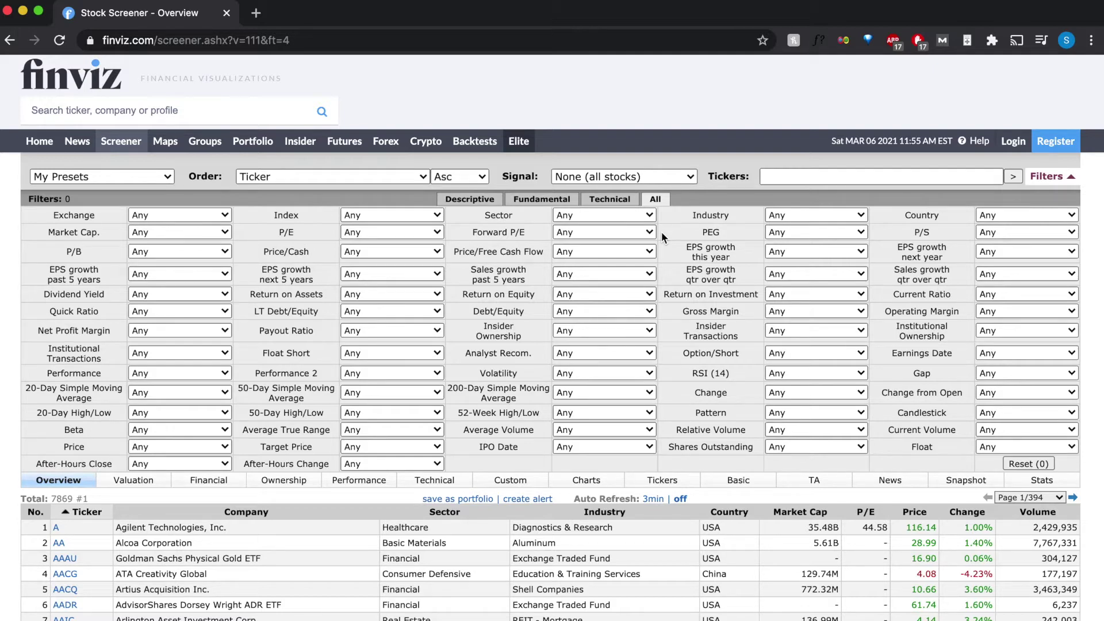
left_click(409, 219)
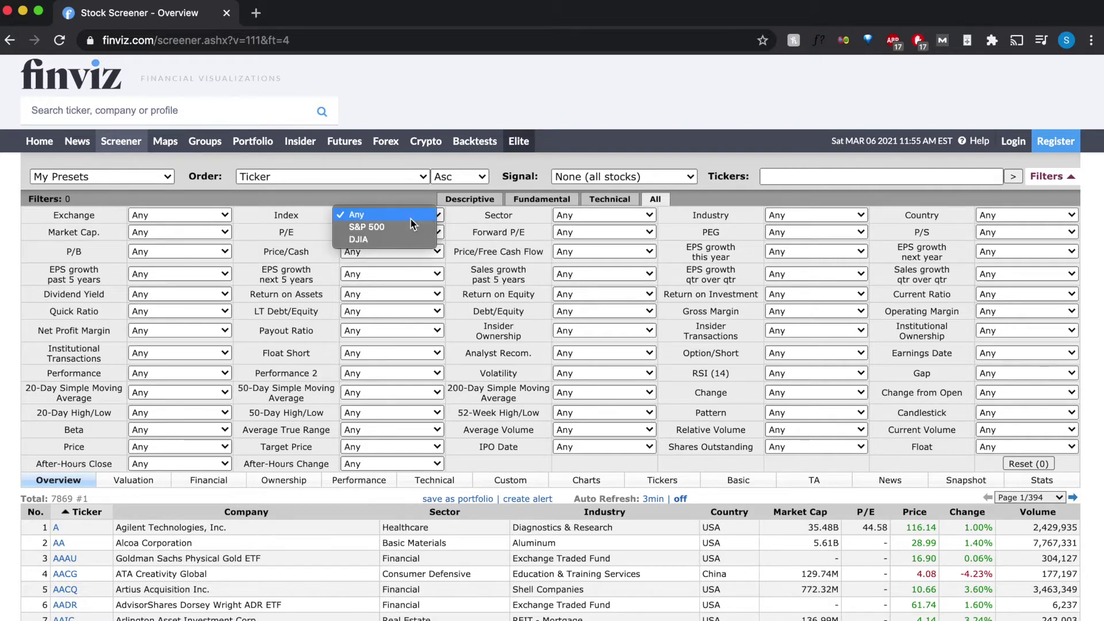
left_click(404, 228)
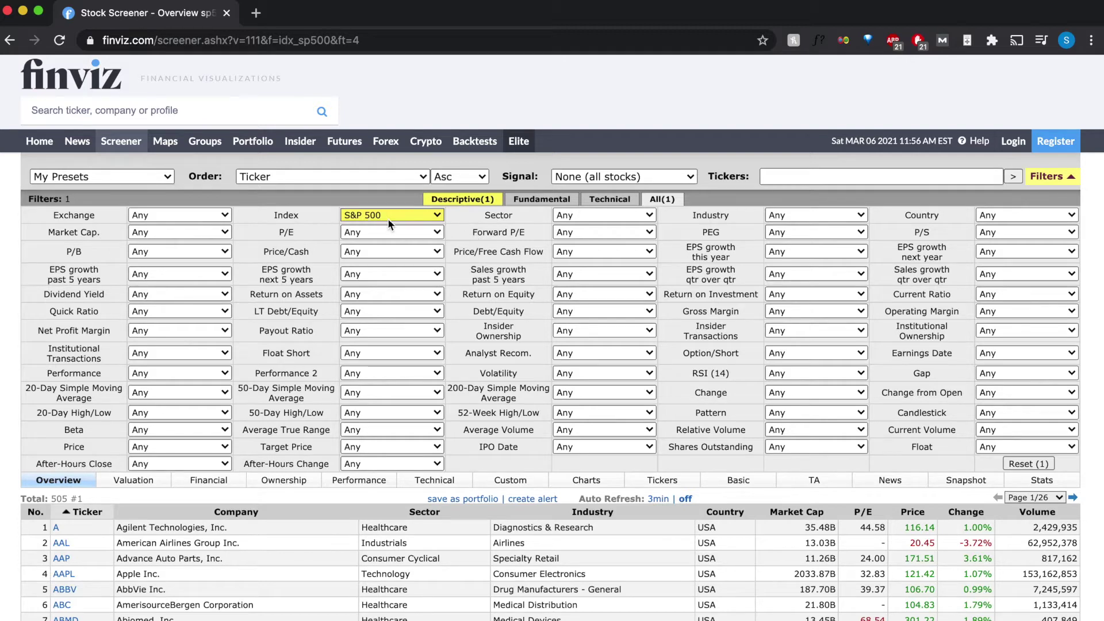
Set the Country filter to USA and the Market Cap. filter to +Mid (over $2bln).
scroll(144, 437, "down", 1)
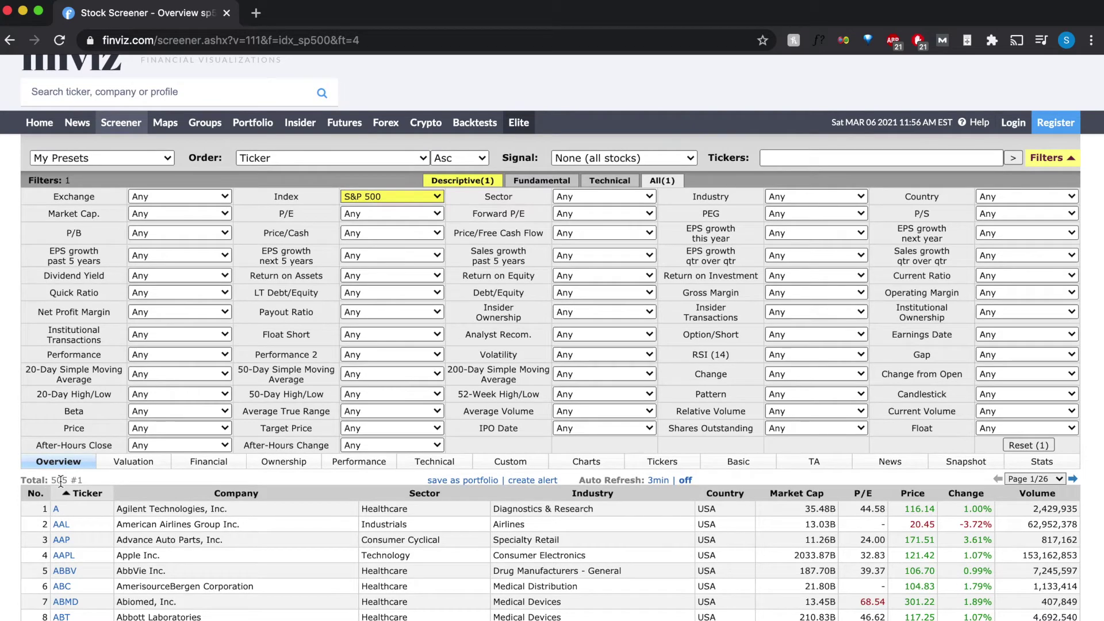
left_click(1028, 195)
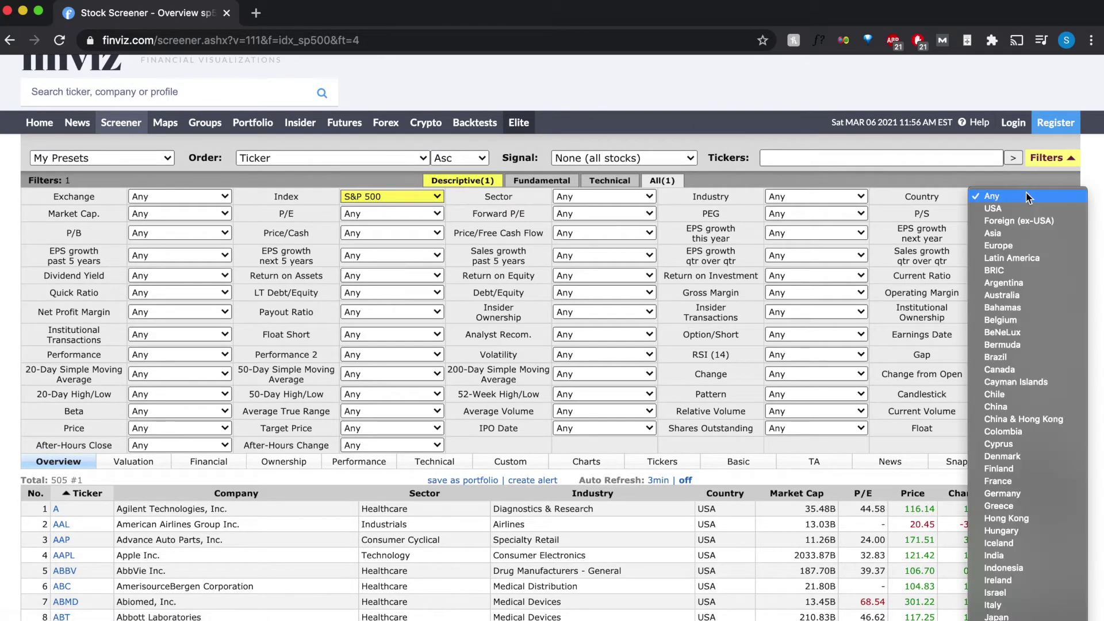
left_click(1021, 209)
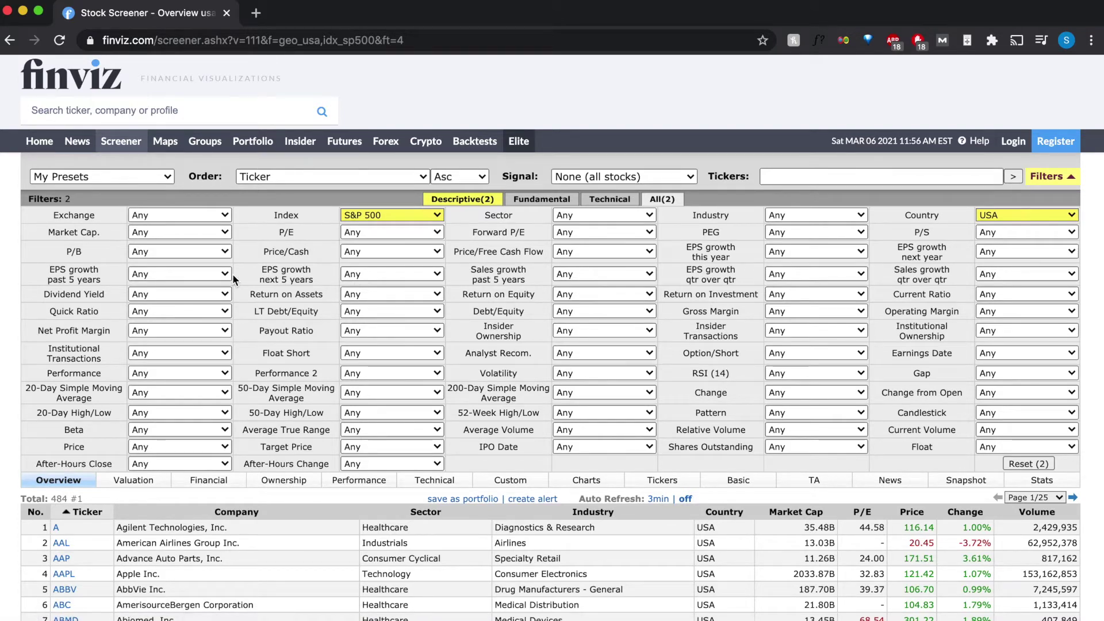
left_click(160, 232)
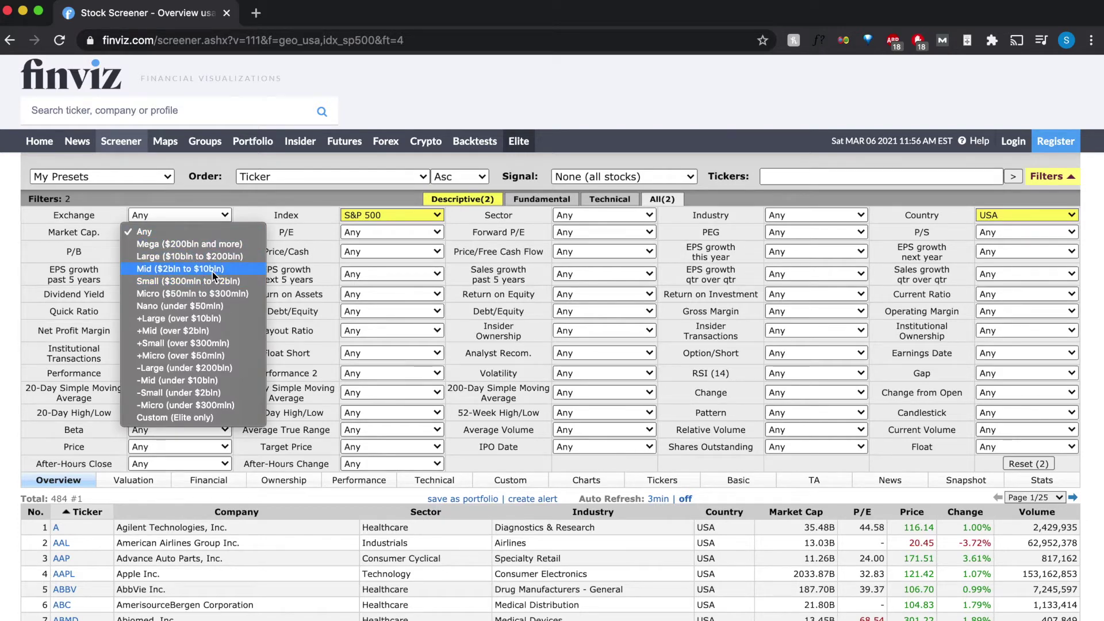
left_click(212, 332)
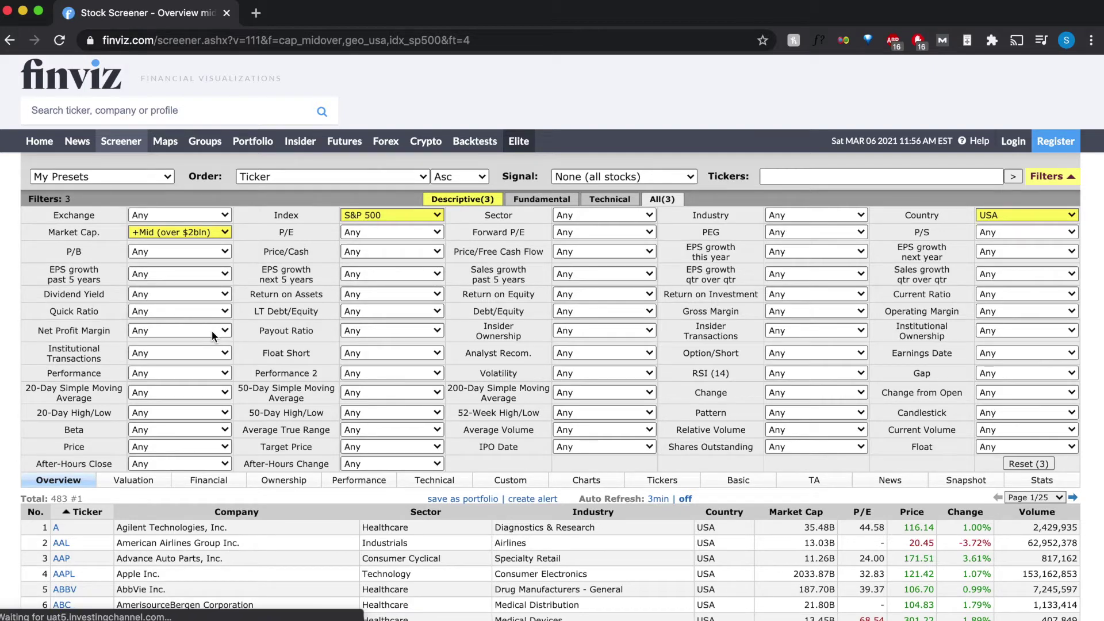
left_click(201, 233)
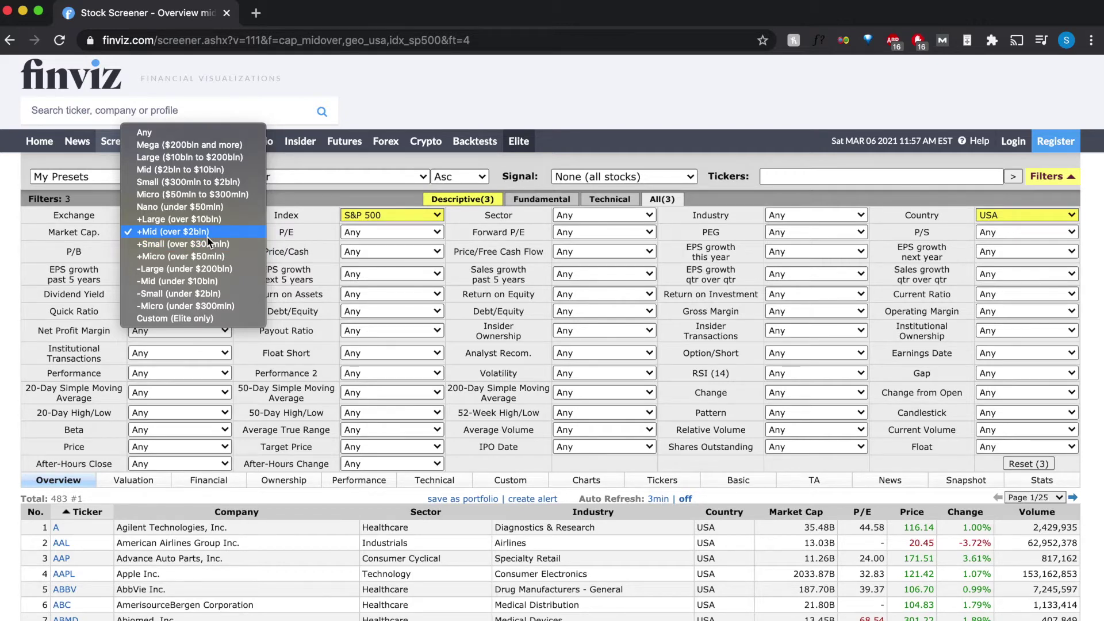
left_click(208, 236)
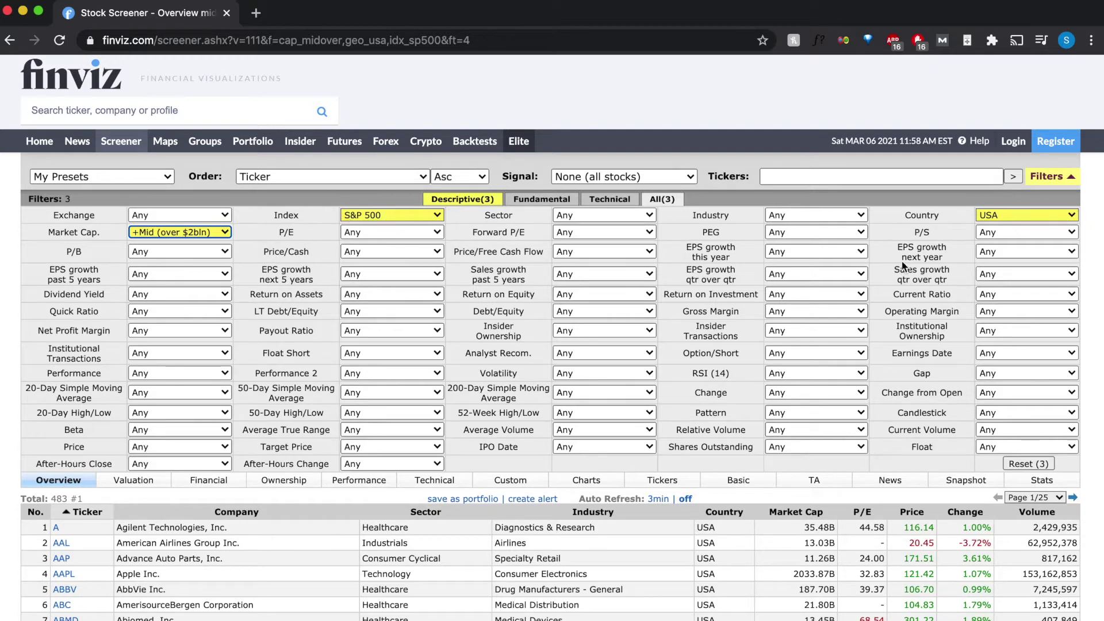
Set the Option/Short filter to Optionable and the Target Price filter to Above Price.
left_click(796, 352)
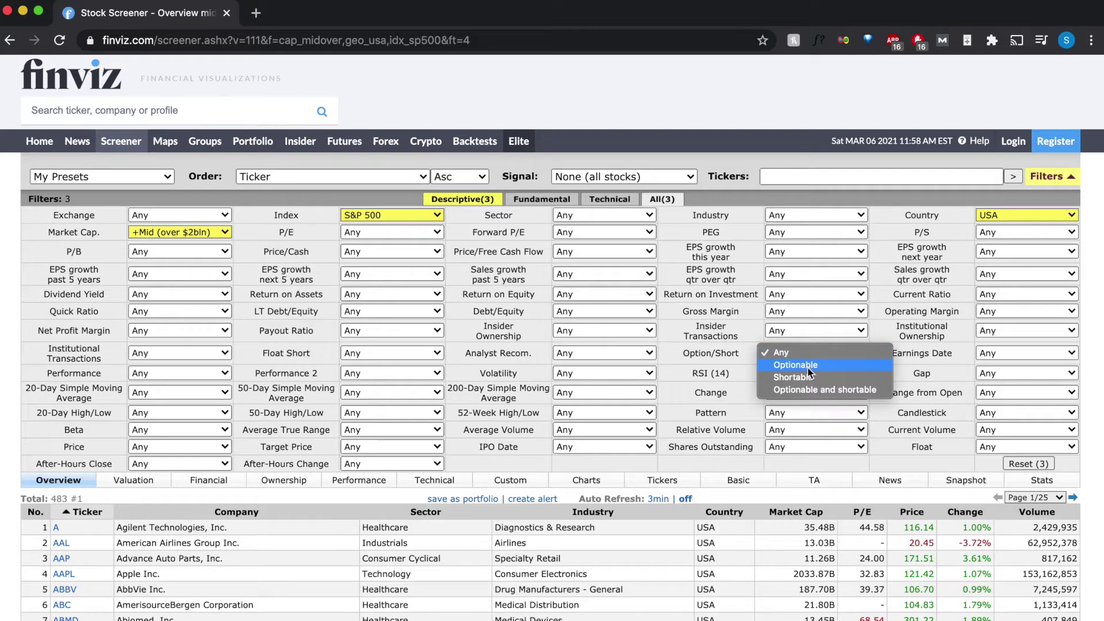
left_click(808, 365)
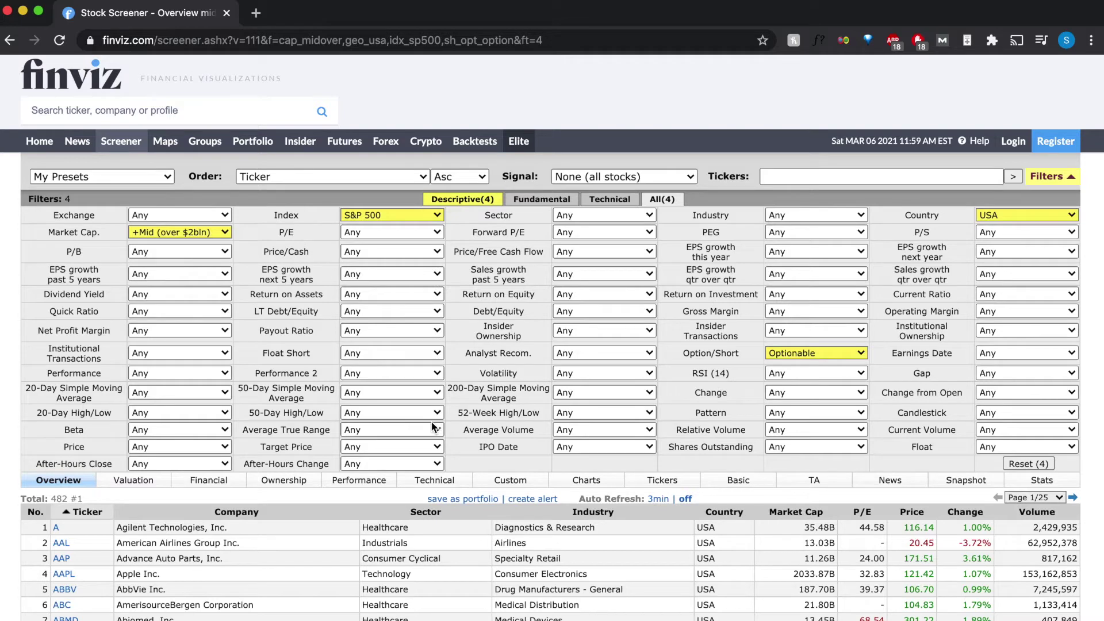
left_click(399, 446)
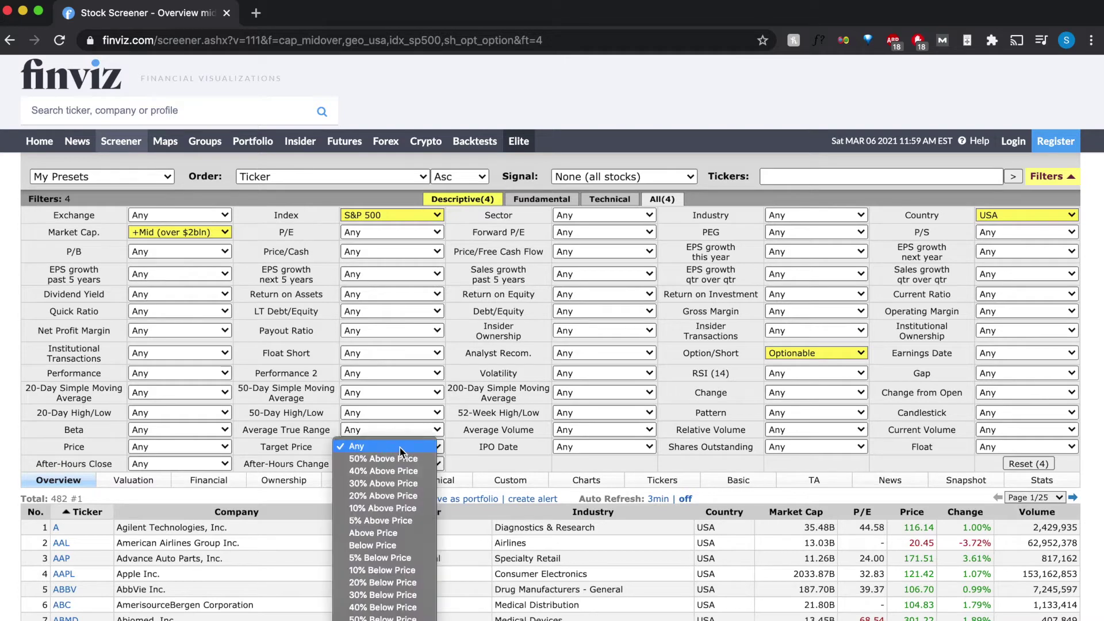
left_click(406, 534)
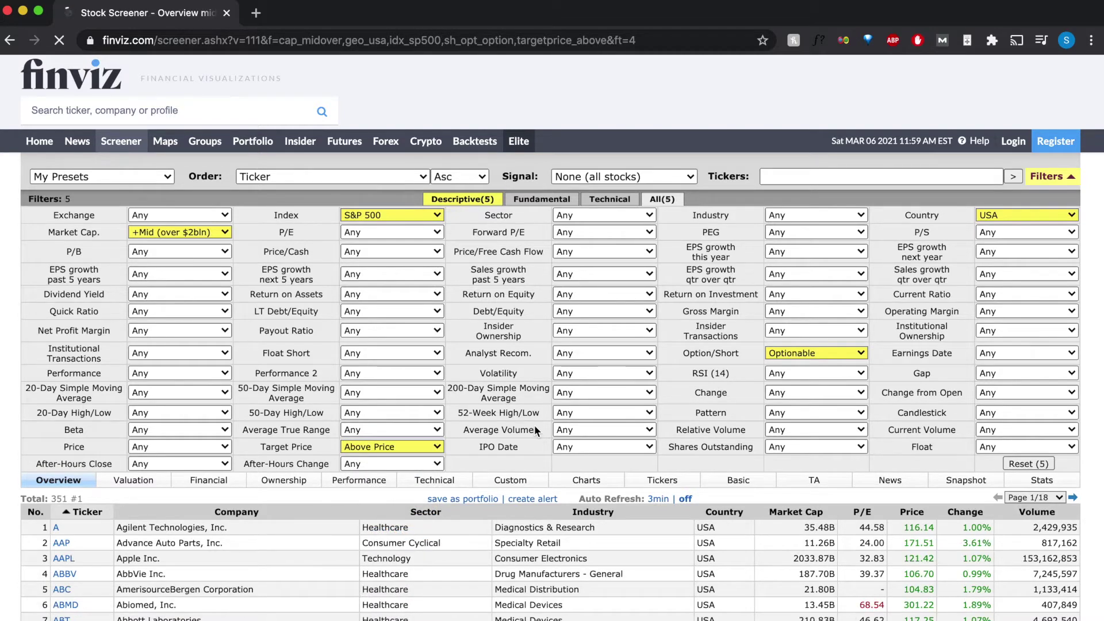
left_click(401, 447)
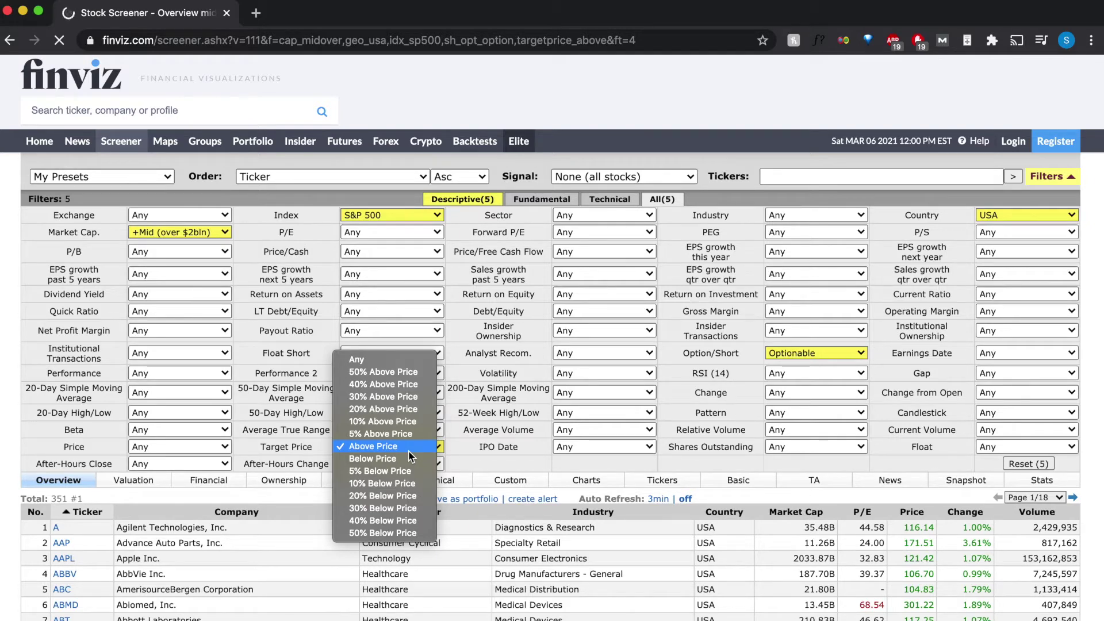
left_click(408, 451)
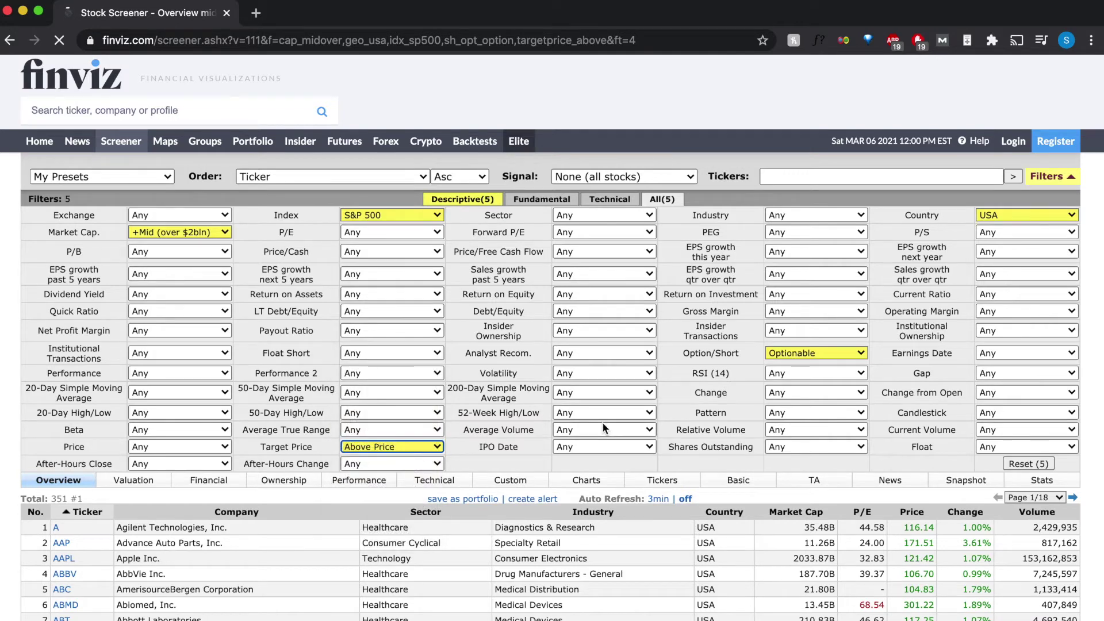
Set the Analyst Recom. filter to Buy or better and check the total number of matching stocks.
left_click(586, 351)
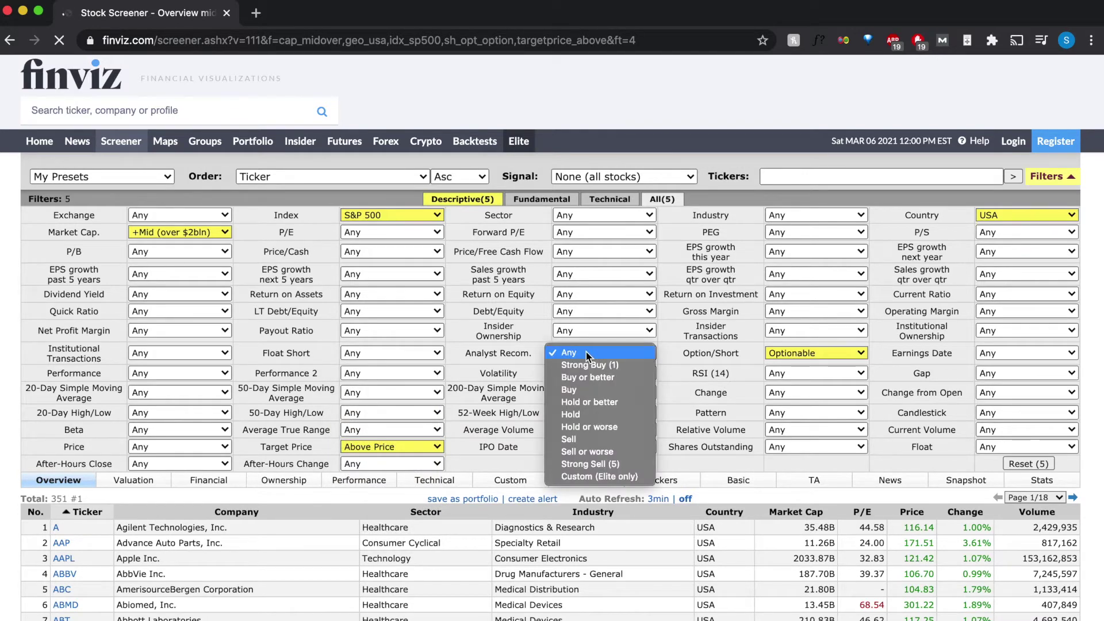
left_click(607, 378)
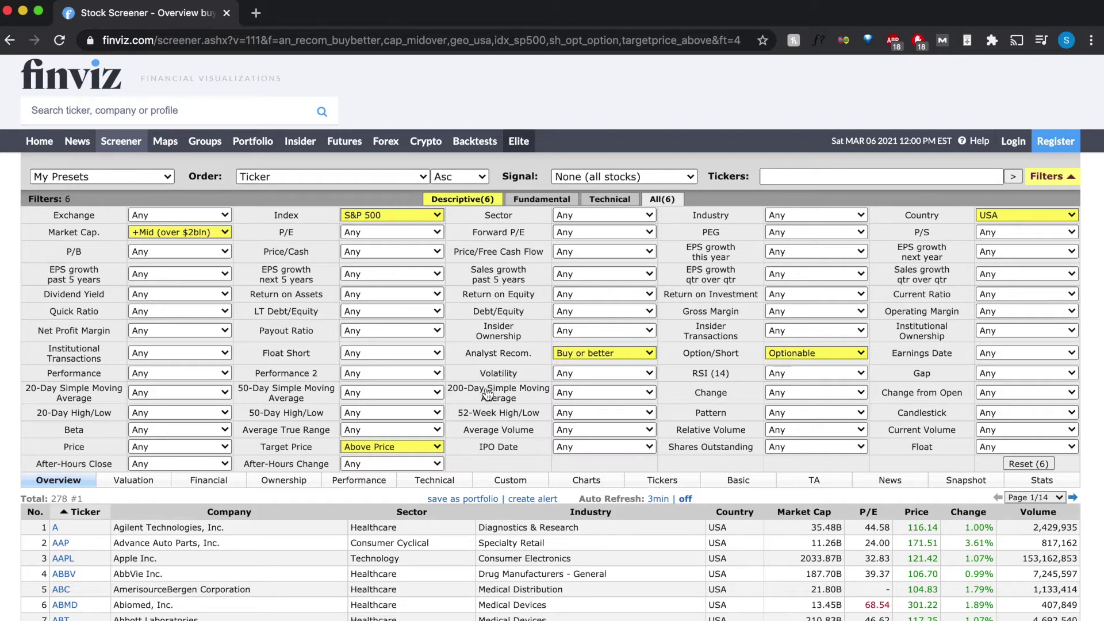
scroll(487, 393, "down", 1)
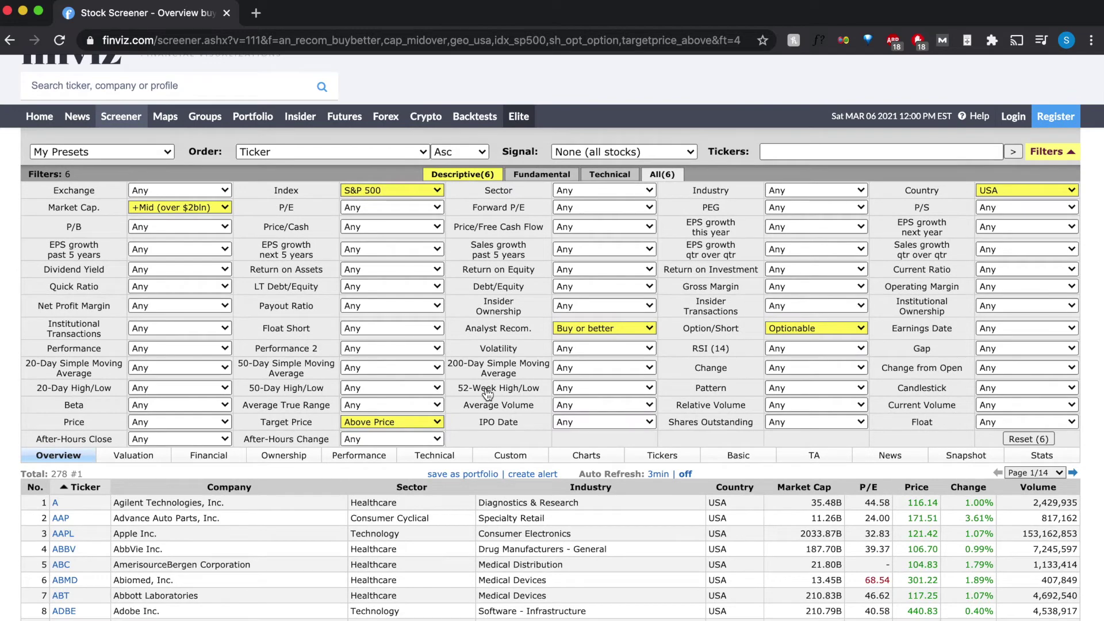
scroll(487, 393, "down", 1)
scroll(487, 394, "down", 1)
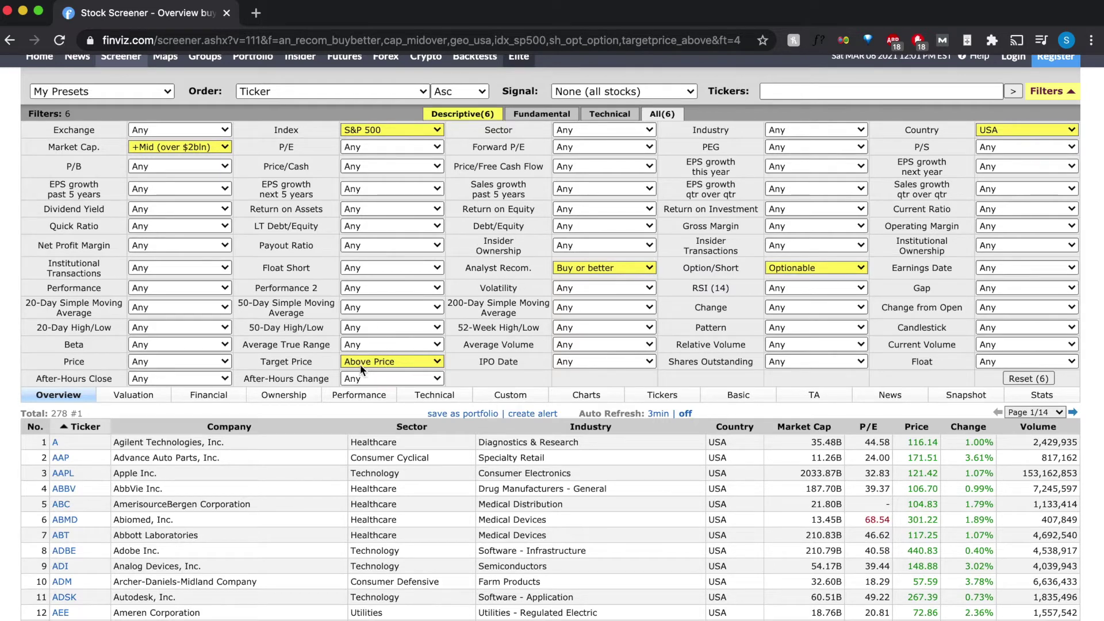
double_click(67, 411)
mouse_move(321, 380)
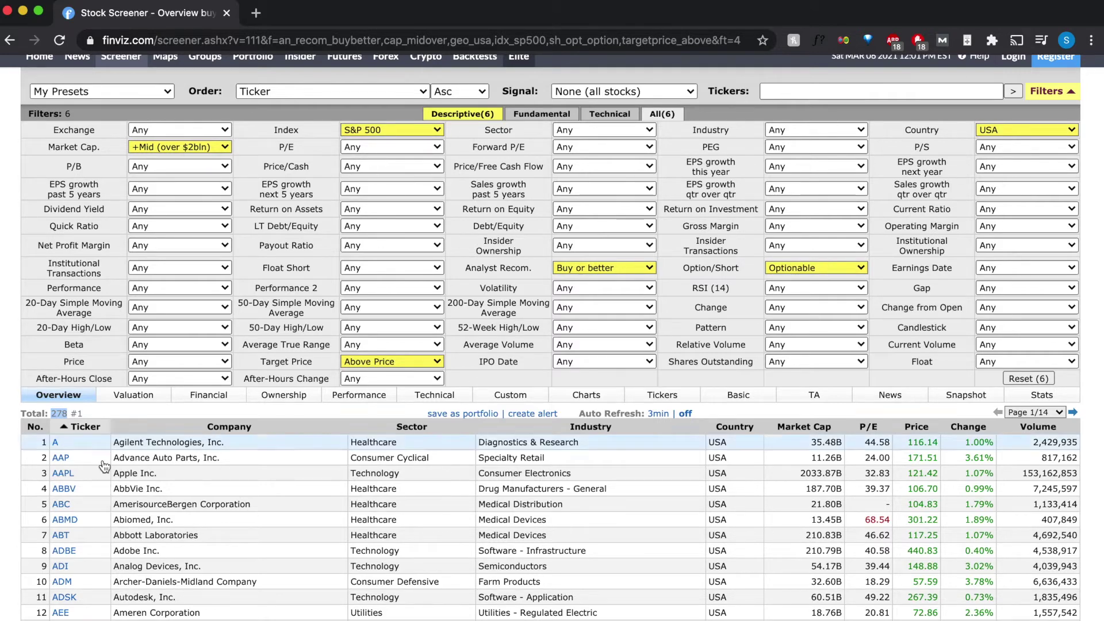
left_click(105, 415)
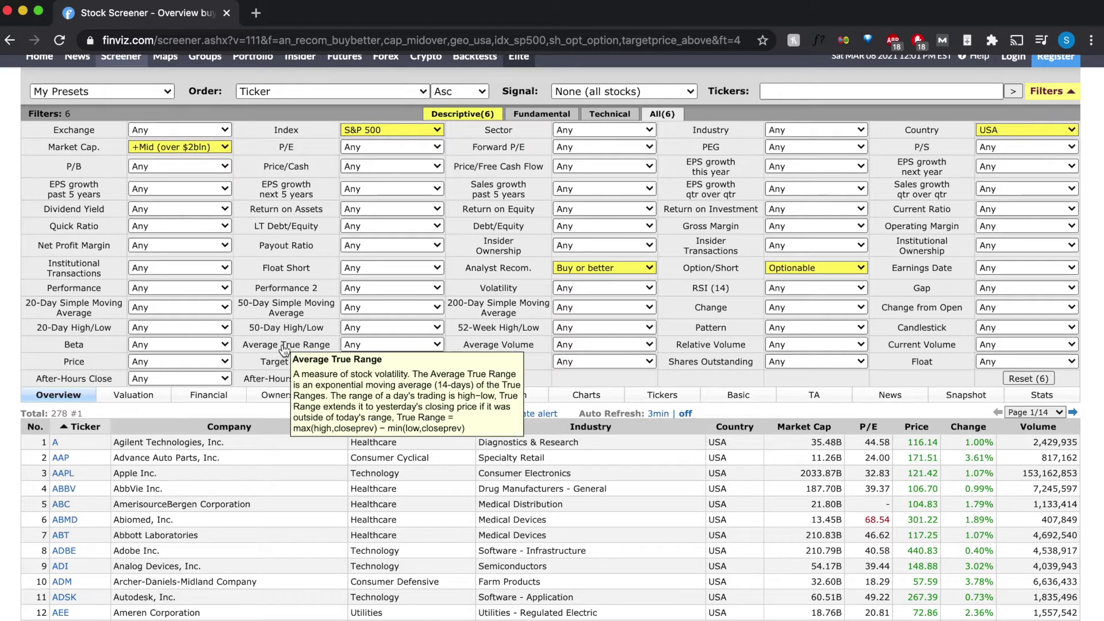
Set the RSI (14) filter to Oversold (40) and review the remaining list of stocks.
mouse_move(460, 310)
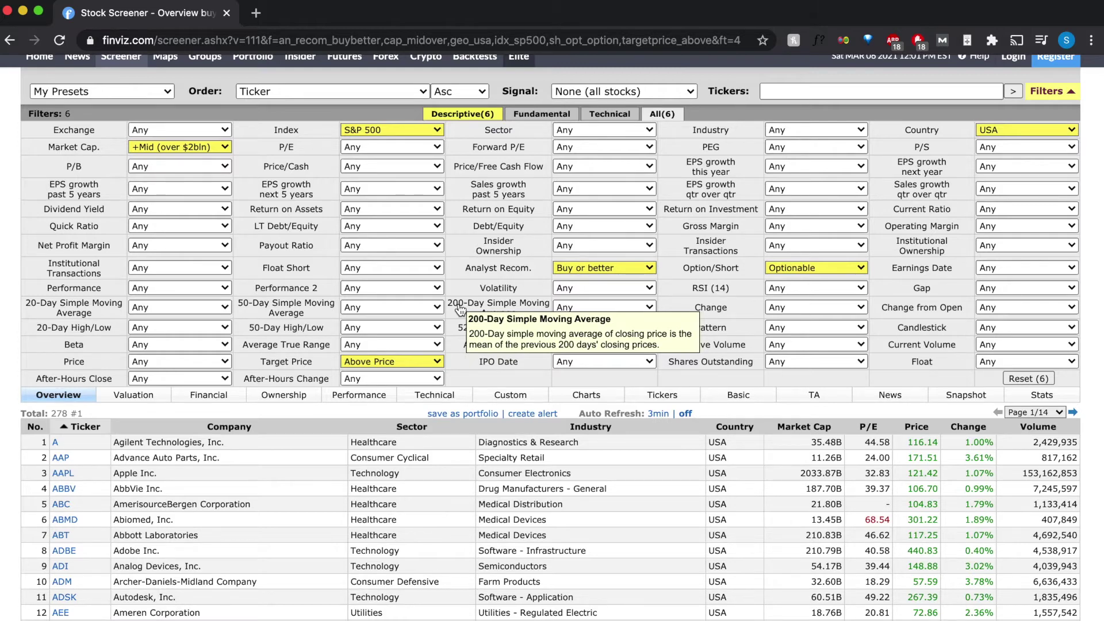
left_click(808, 291)
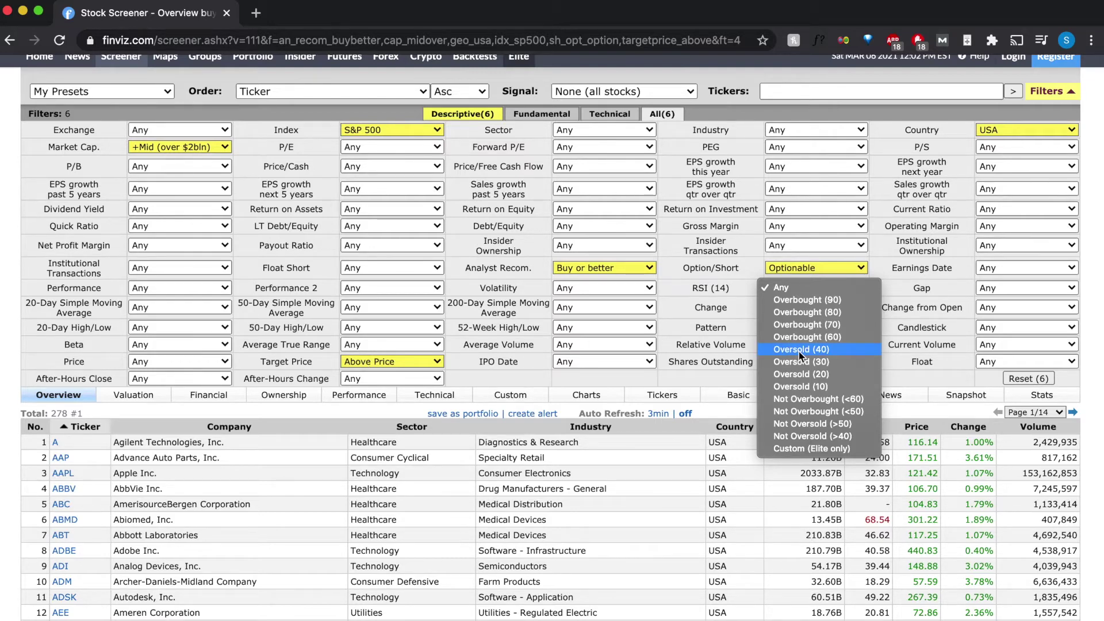
left_click(816, 350)
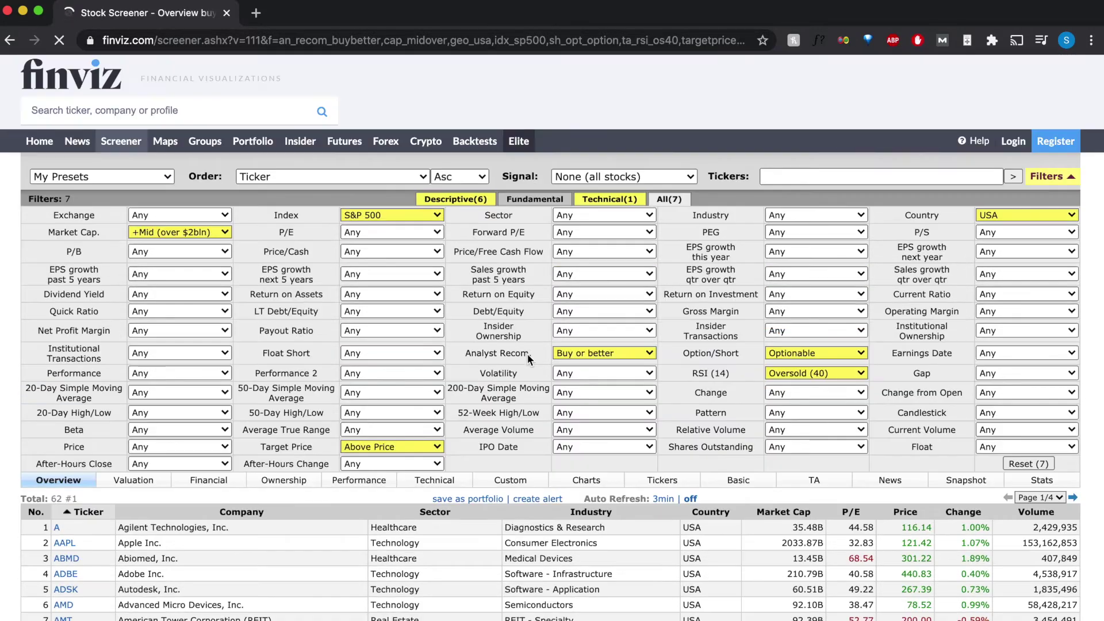
scroll(345, 403, "down", 3)
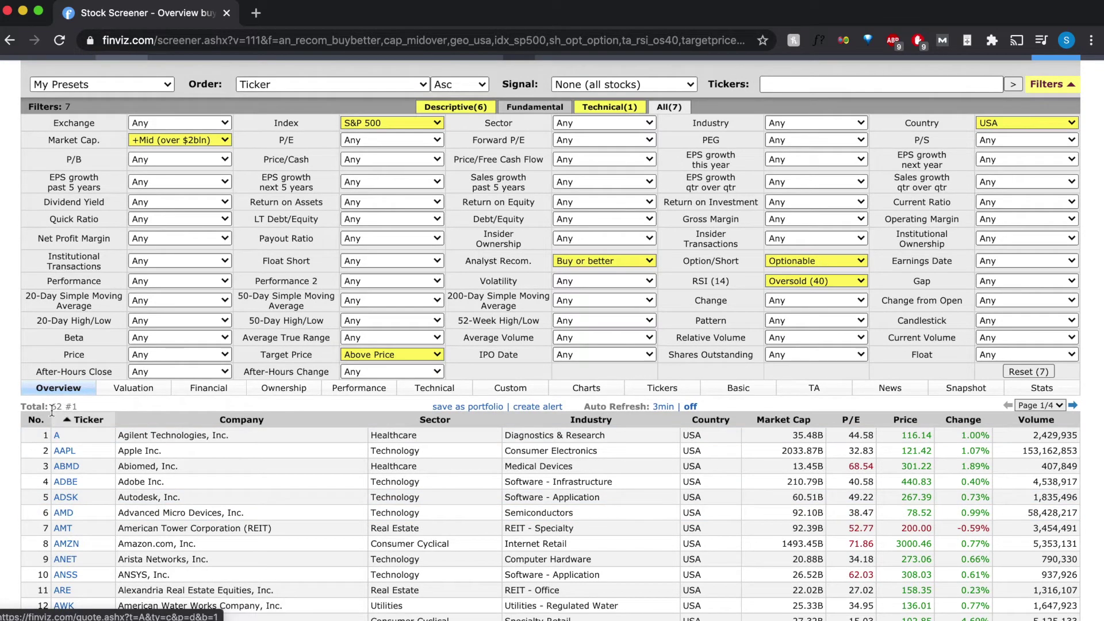
scroll(436, 389, "down", 2)
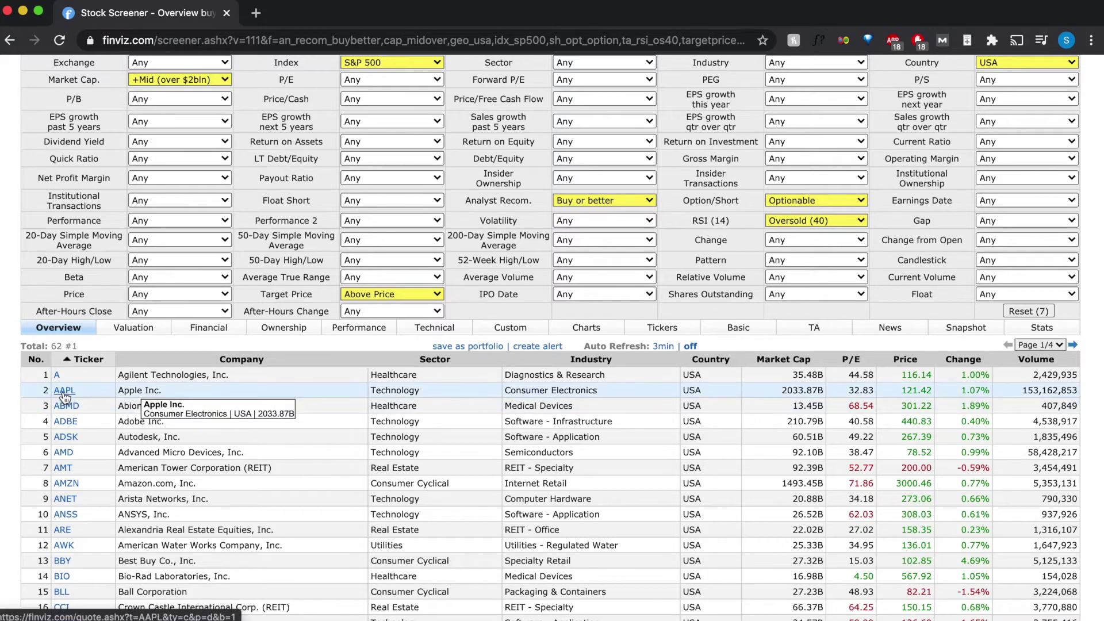
Preview the AAPL price chart, set the Candlestick filter to Long Lower Shadow and review the matching stocks.
mouse_move(64, 397)
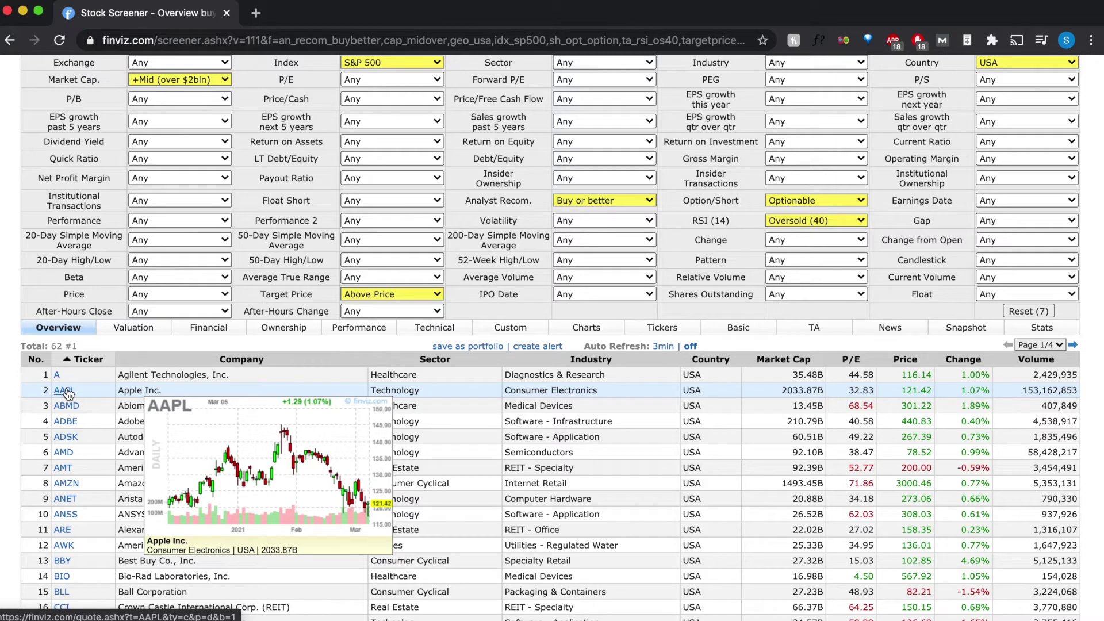
left_click(1021, 260)
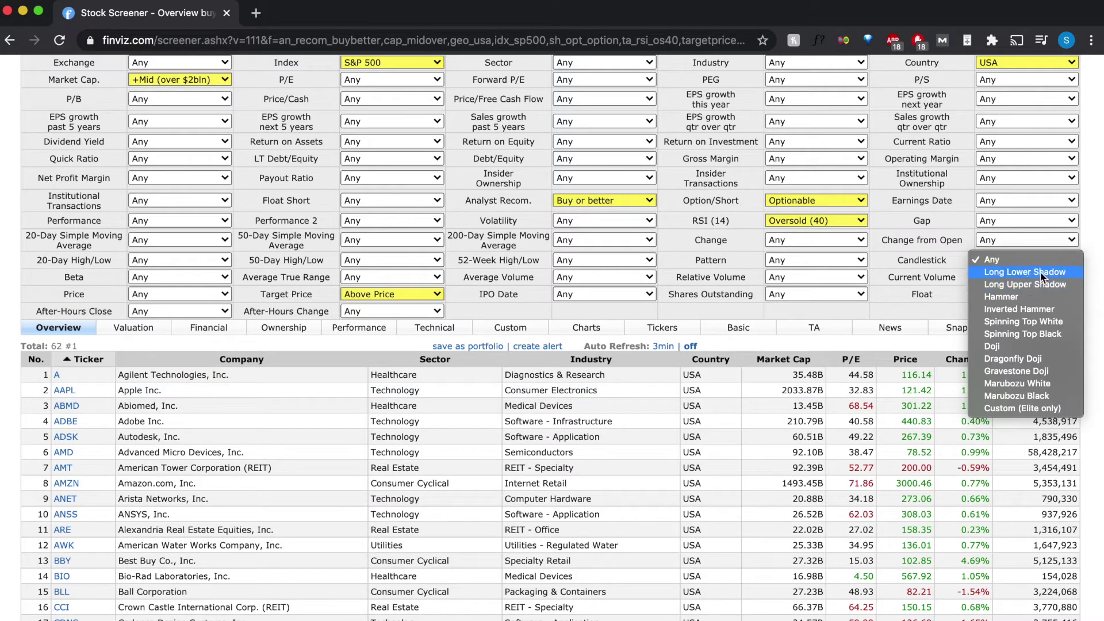
left_click(1040, 272)
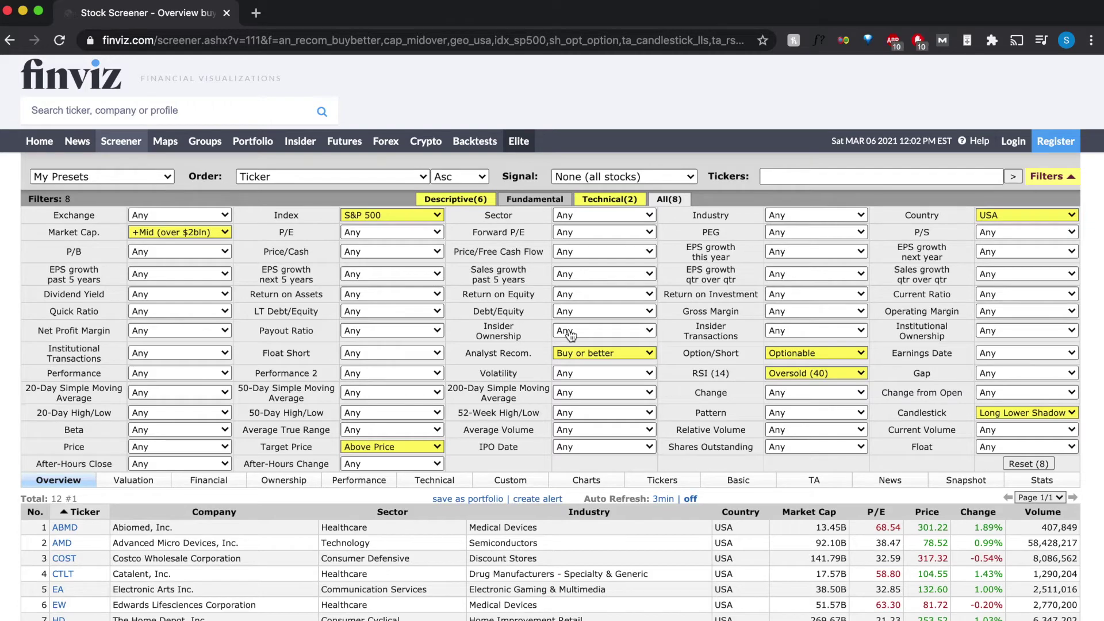
scroll(569, 333, "down", 5)
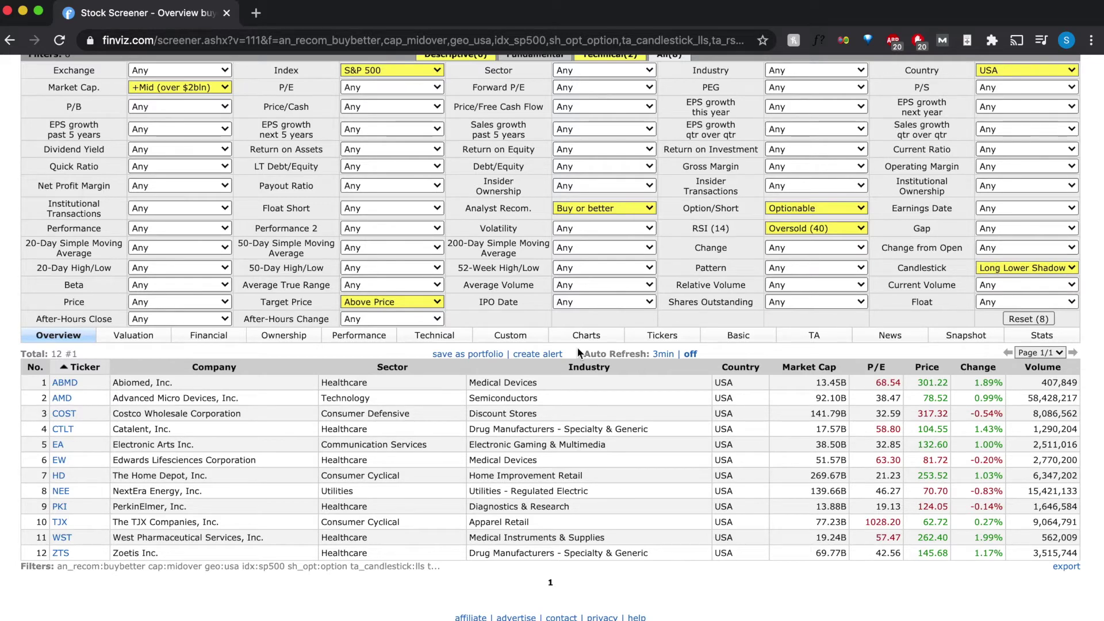
Show the screener results as charts and skim the charts of all matching stocks from ABMD to ZTS.
left_click(594, 339)
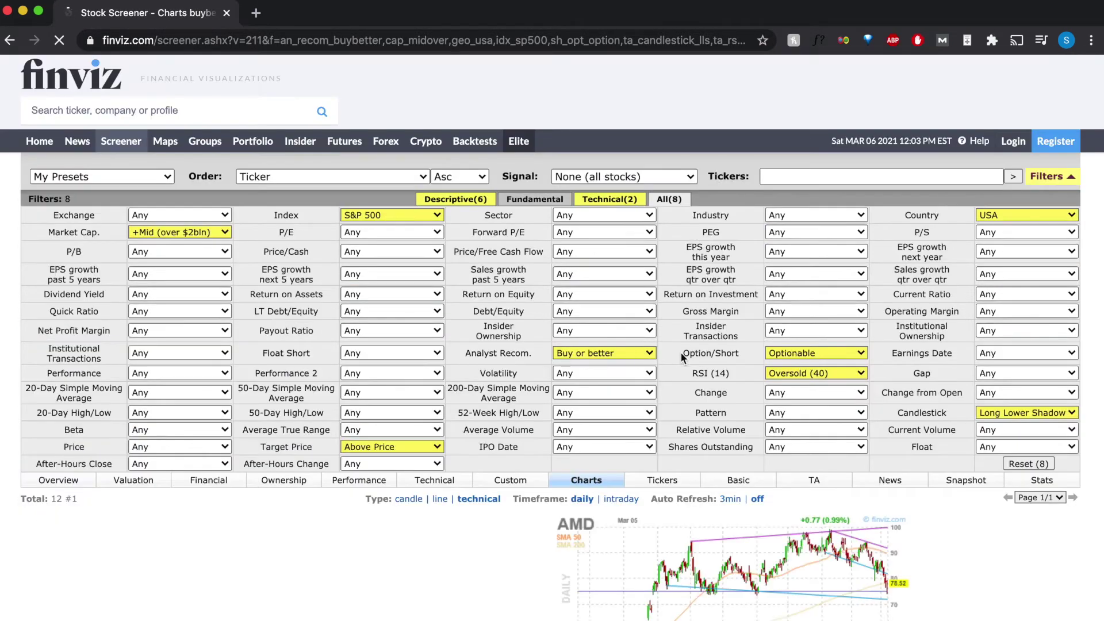
scroll(681, 352, "down", 5)
scroll(681, 355, "down", 3)
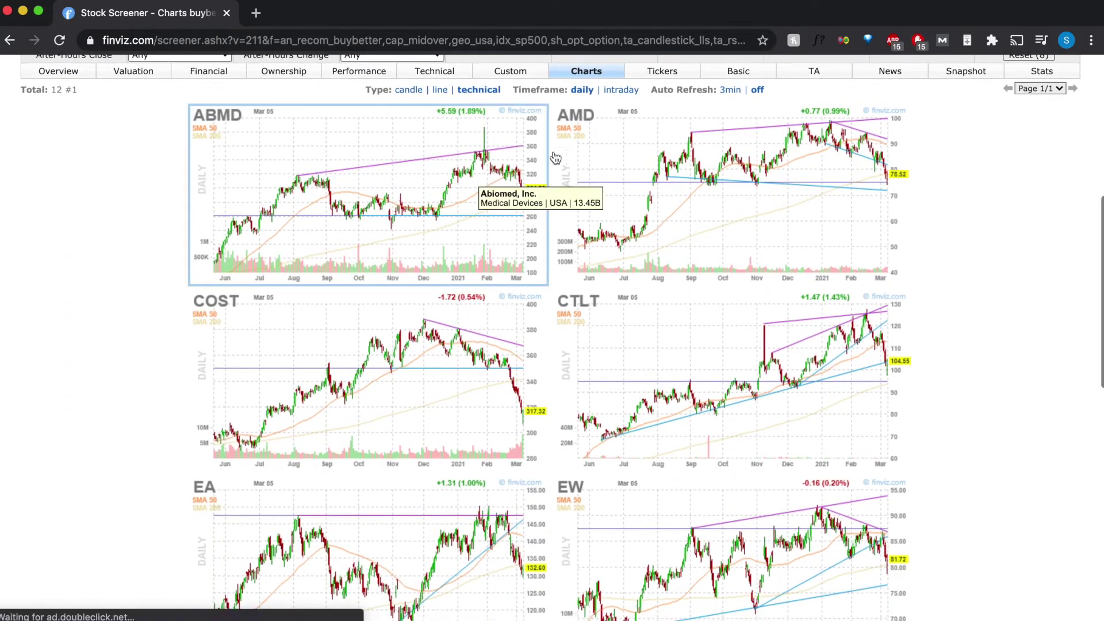
scroll(704, 359, "down", 1)
scroll(632, 328, "down", 4)
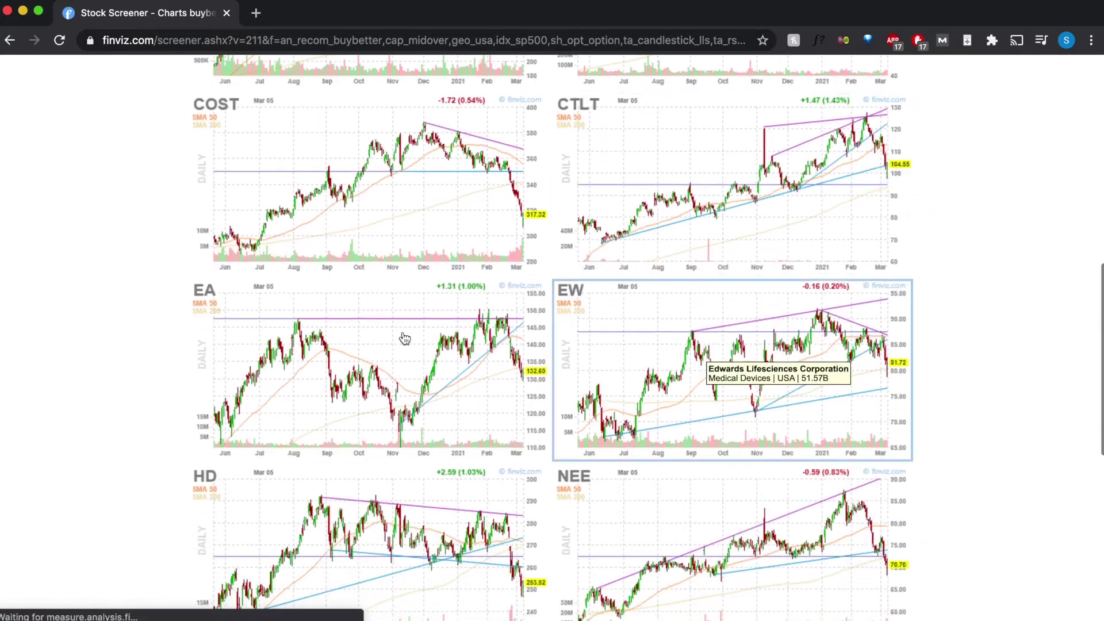
scroll(598, 298, "down", 5)
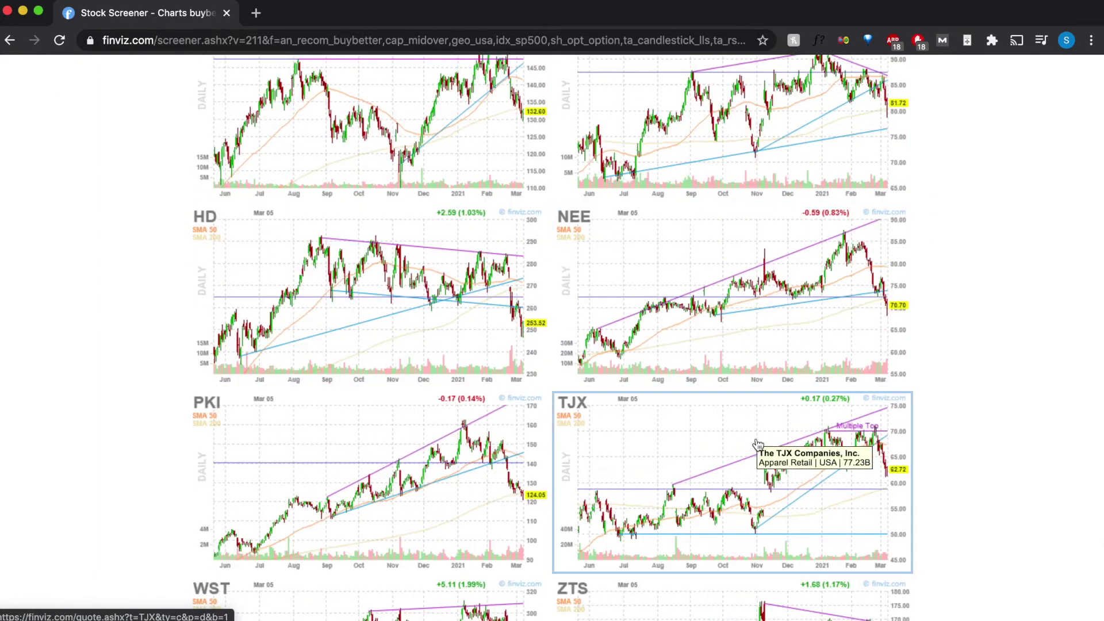
scroll(742, 448, "down", 5)
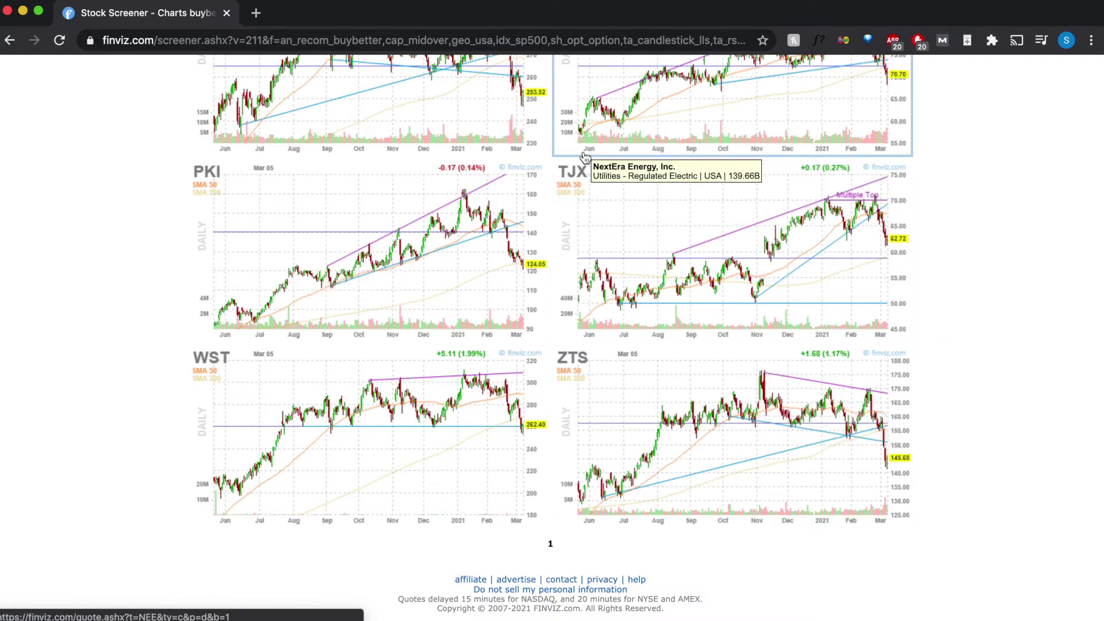
scroll(615, 365, "up", 12)
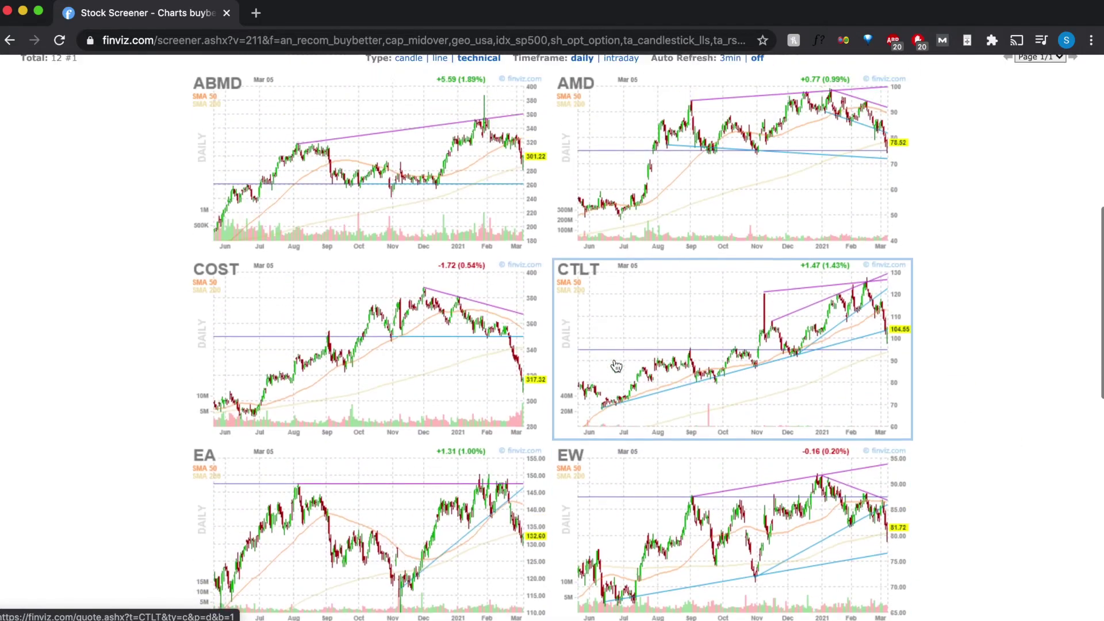
Examine the AMD, COST, CTLT and EA charts for price trend, support levels and recent lower-shadow candles.
scroll(616, 367, "down", 3)
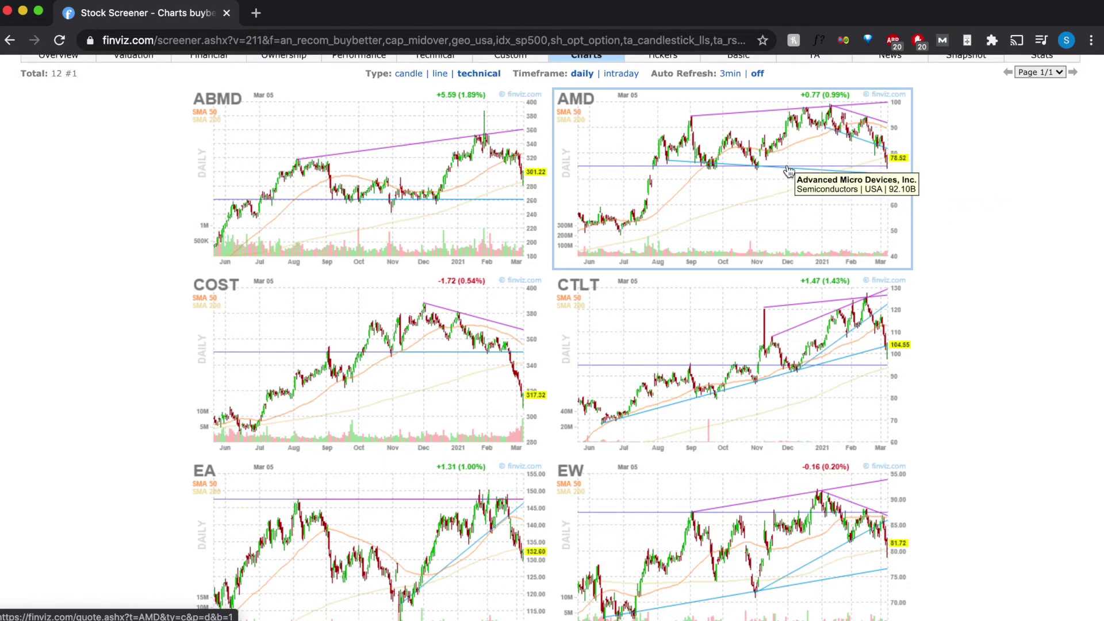
scroll(787, 171, "down", 4)
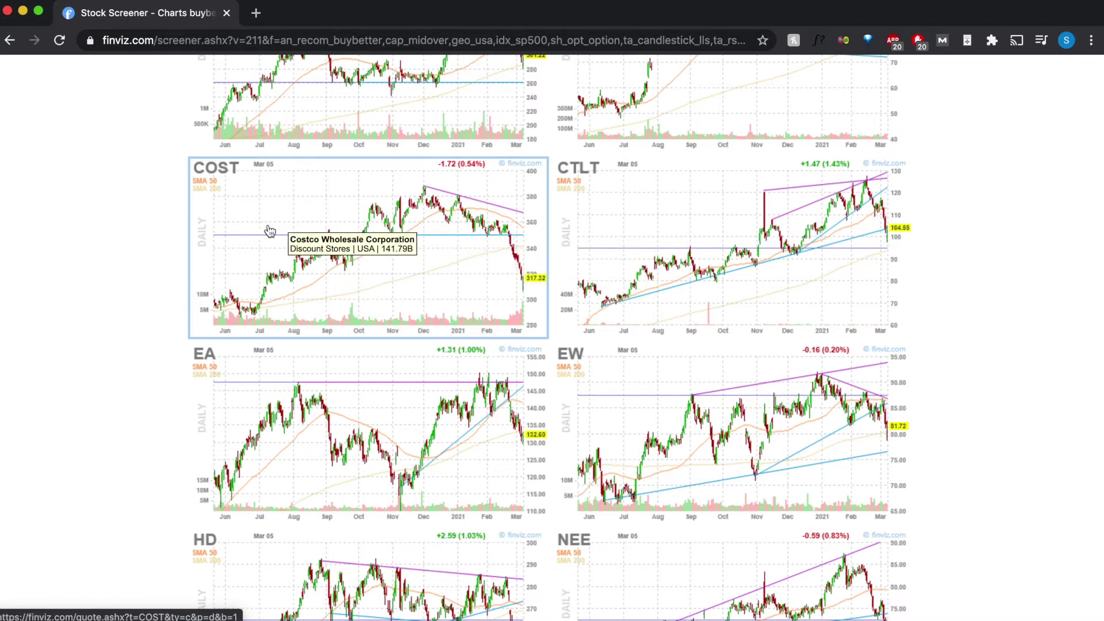
scroll(486, 232, "up", 1)
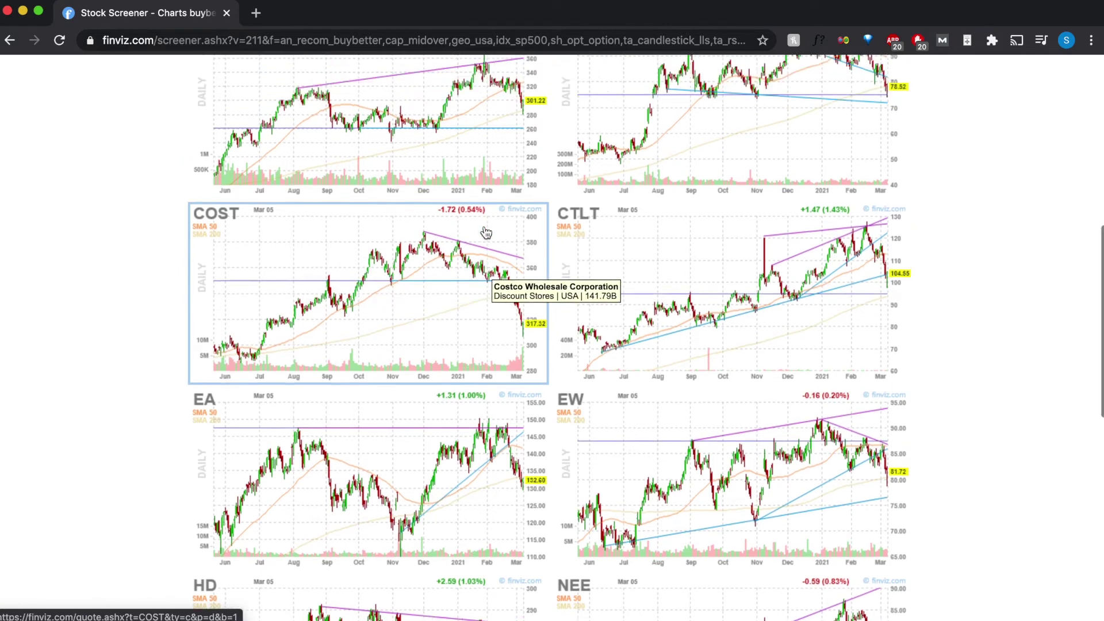
scroll(486, 233, "down", 1)
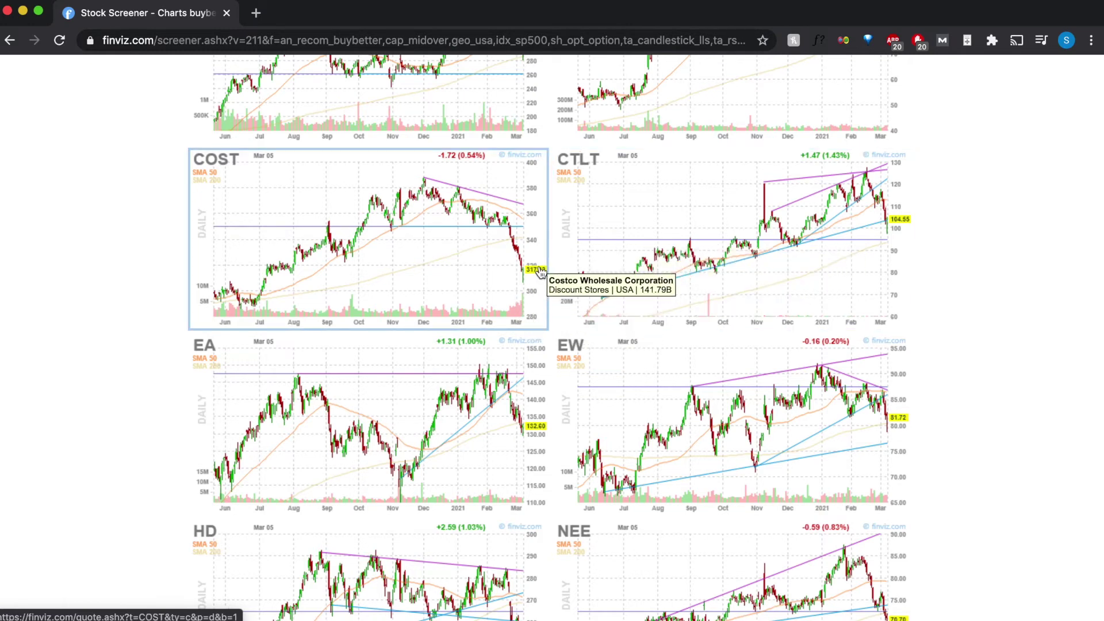
scroll(363, 313, "down", 1)
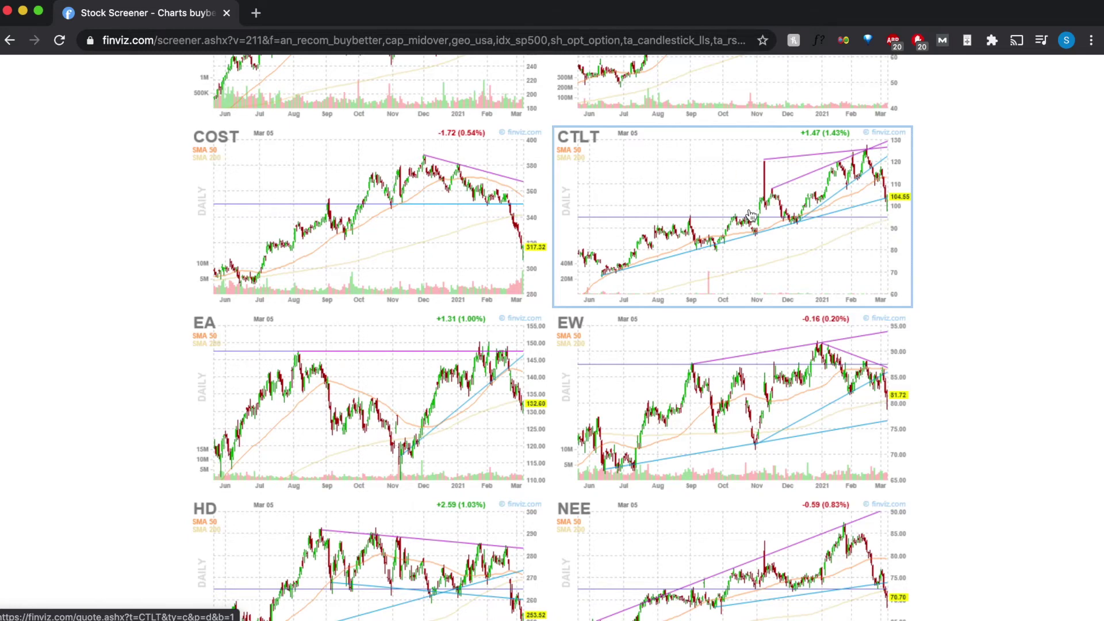
scroll(795, 218, "down", 5)
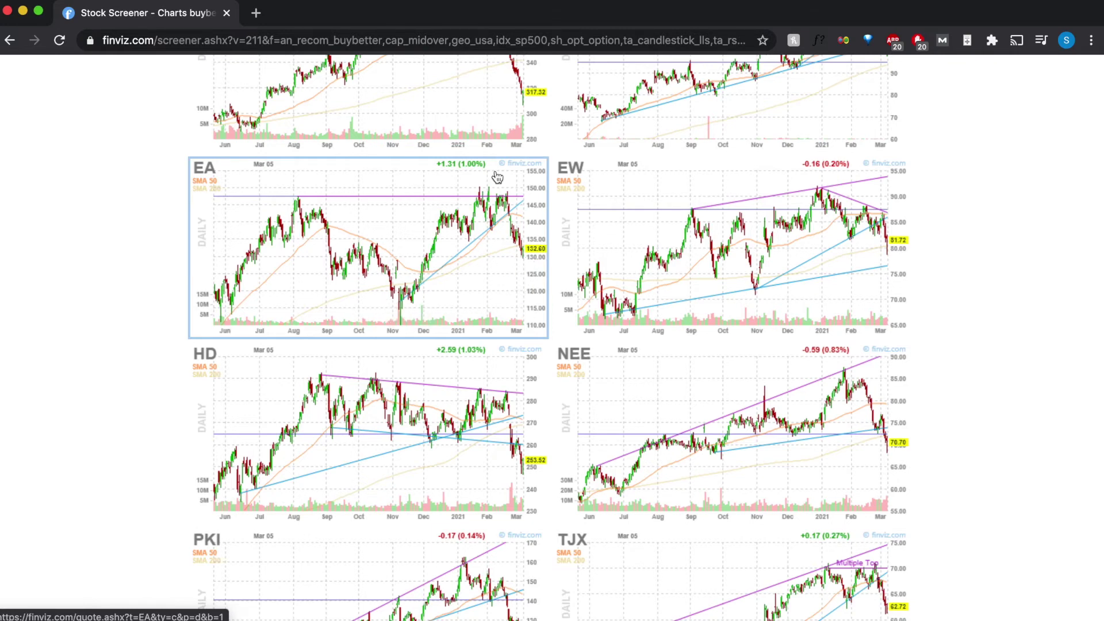
Examine the remaining charts from EW and NEE through TJX and WST against their trendlines and moving averages.
scroll(669, 327, "down", 1)
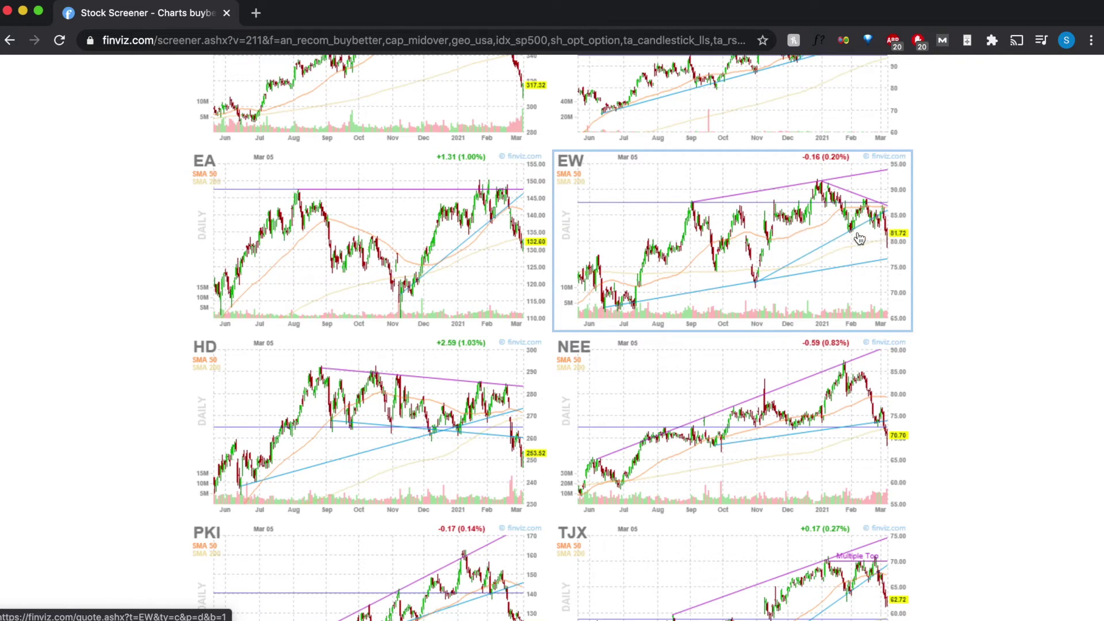
scroll(713, 279, "down", 2)
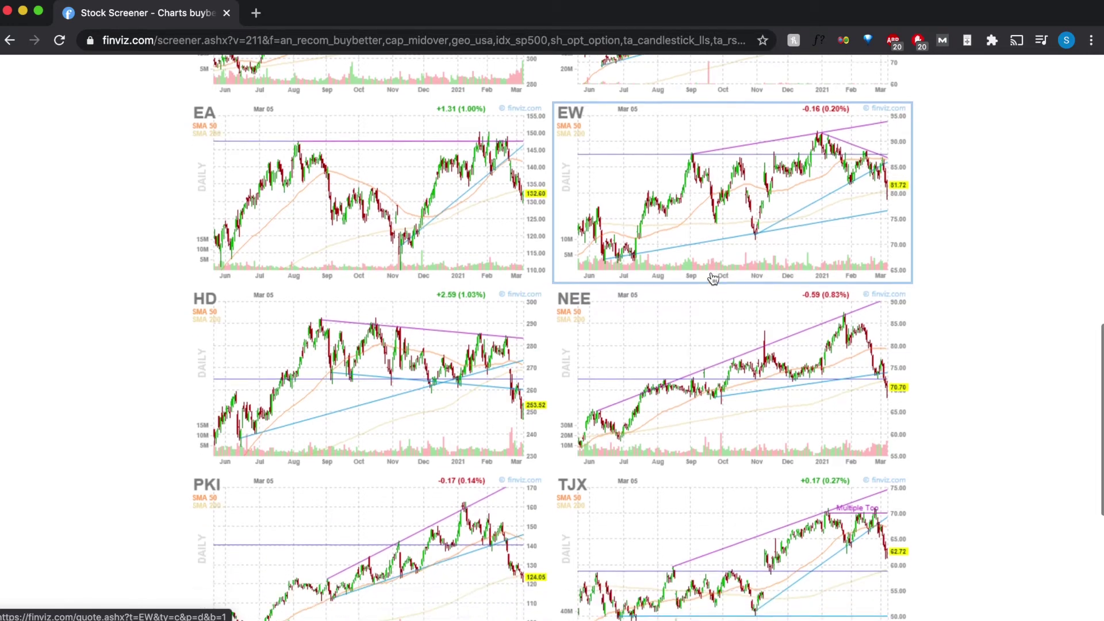
scroll(713, 279, "down", 2)
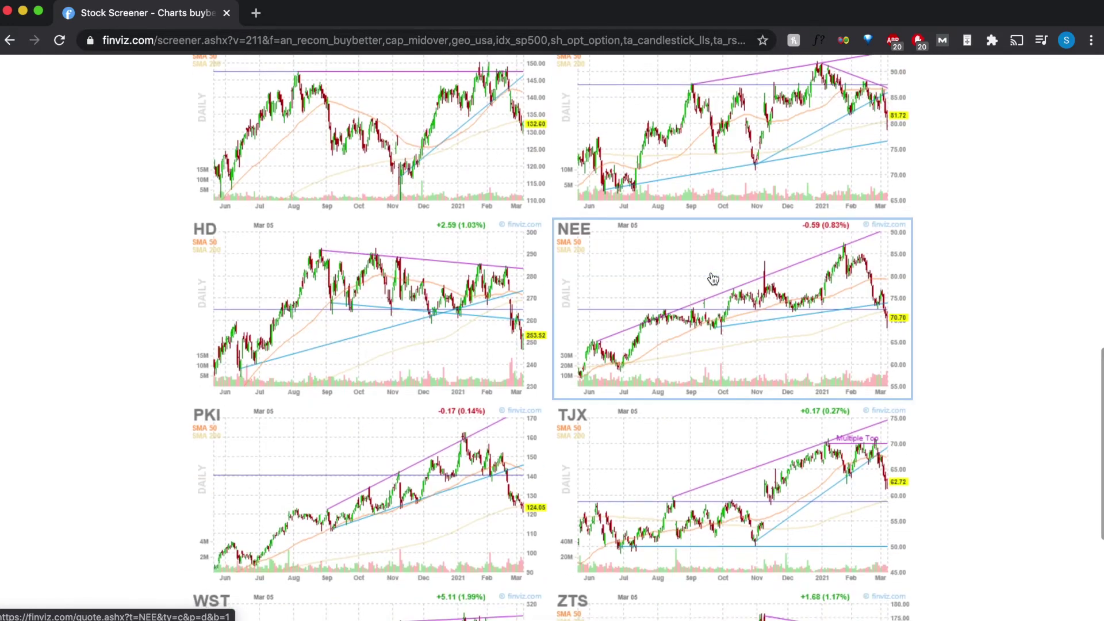
scroll(712, 278, "down", 3)
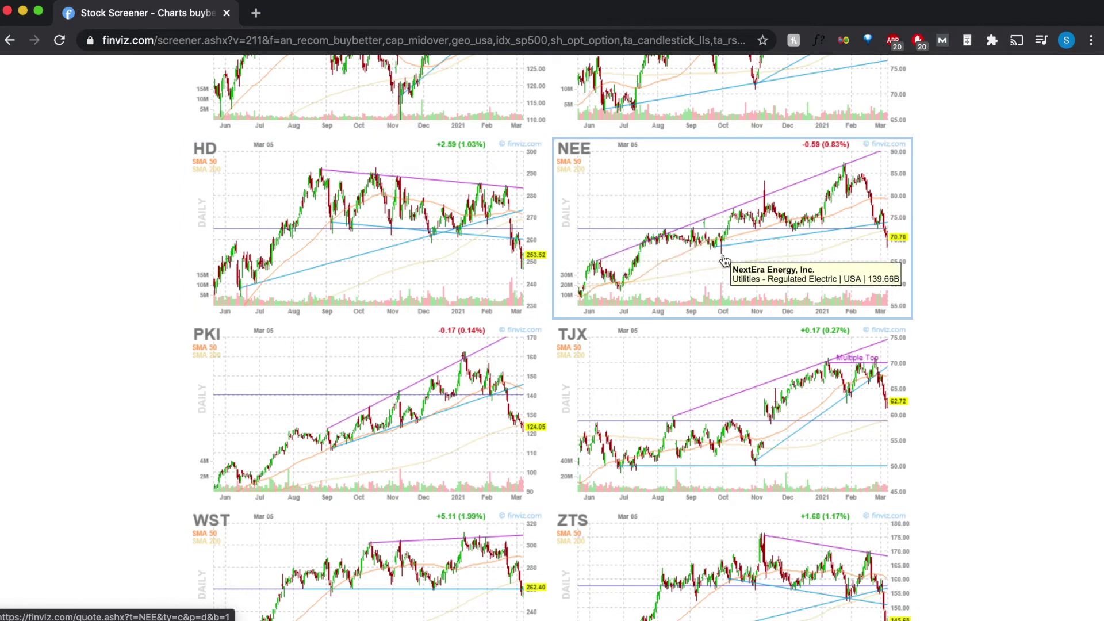
scroll(724, 262, "down", 1)
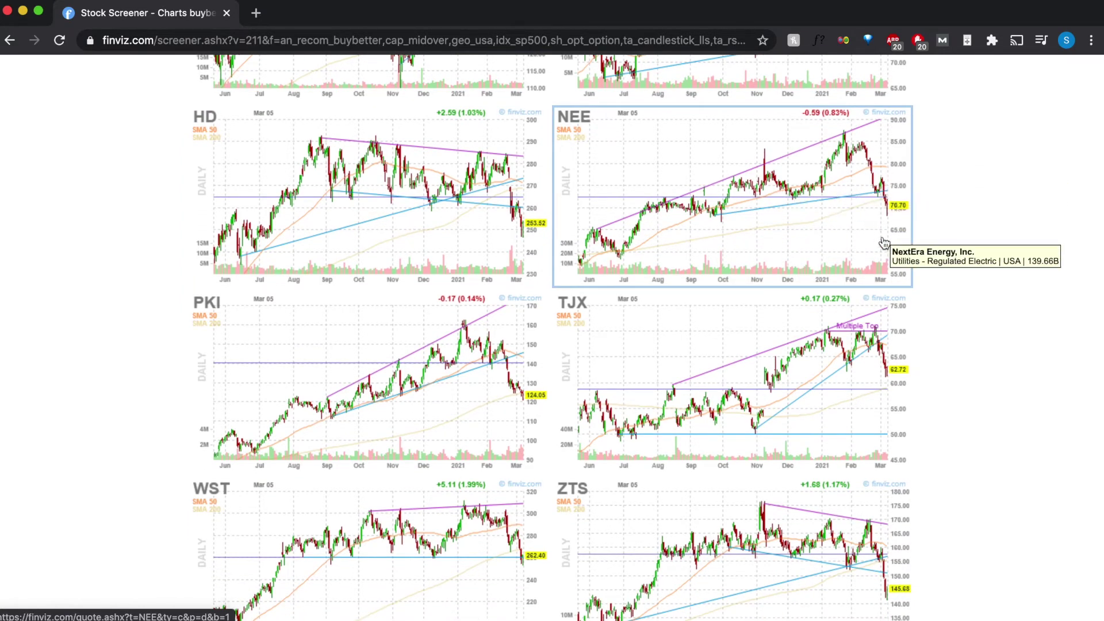
scroll(584, 241, "down", 3)
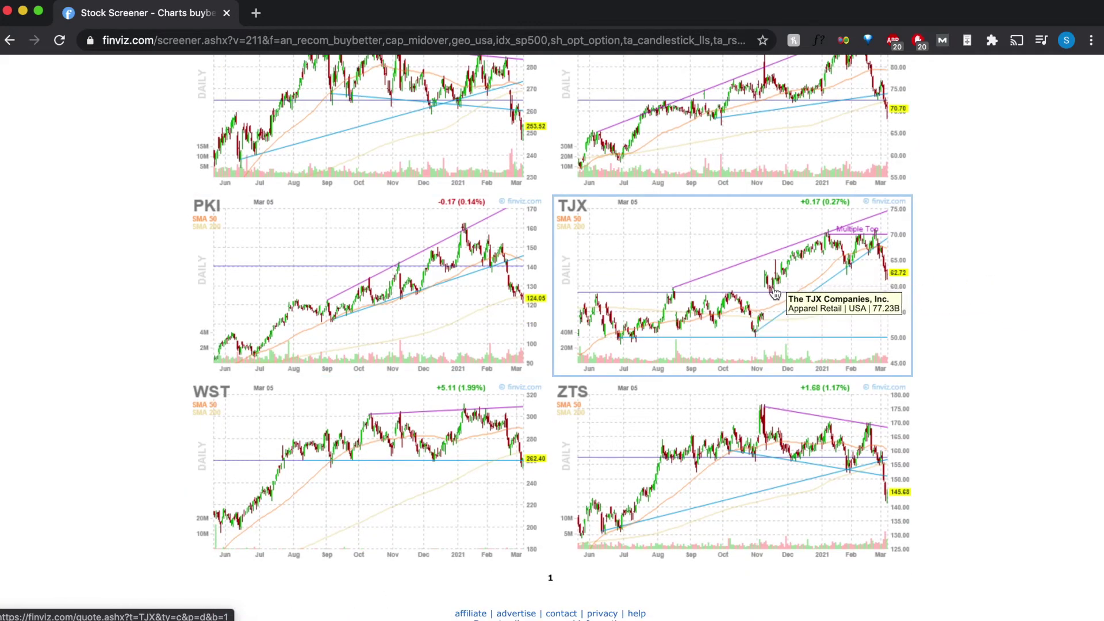
scroll(813, 297, "down", 1)
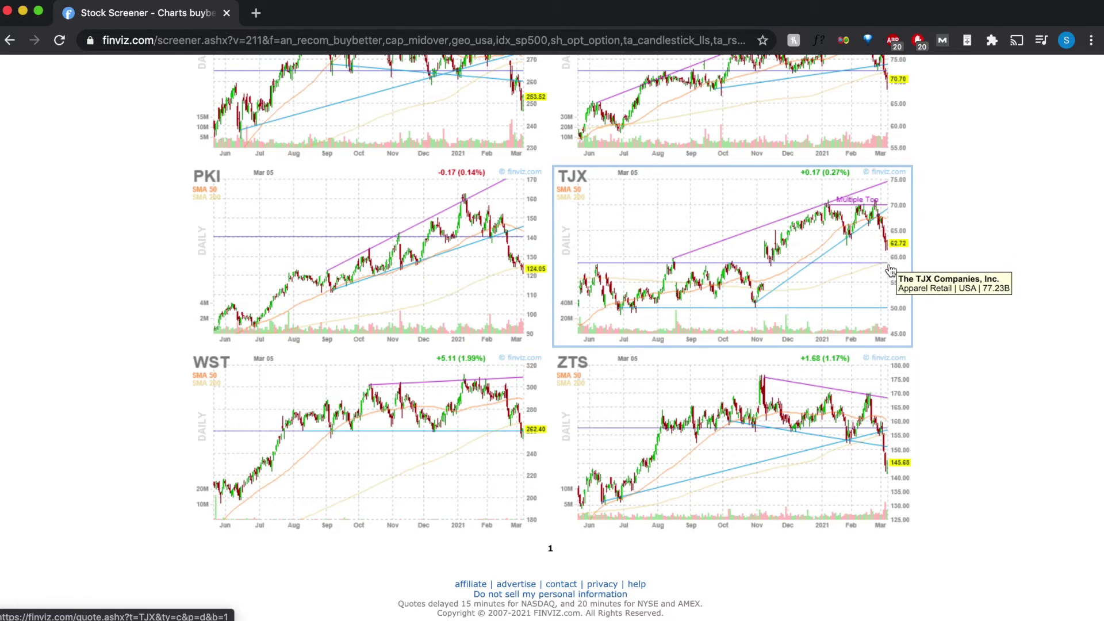
scroll(831, 262, "down", 1)
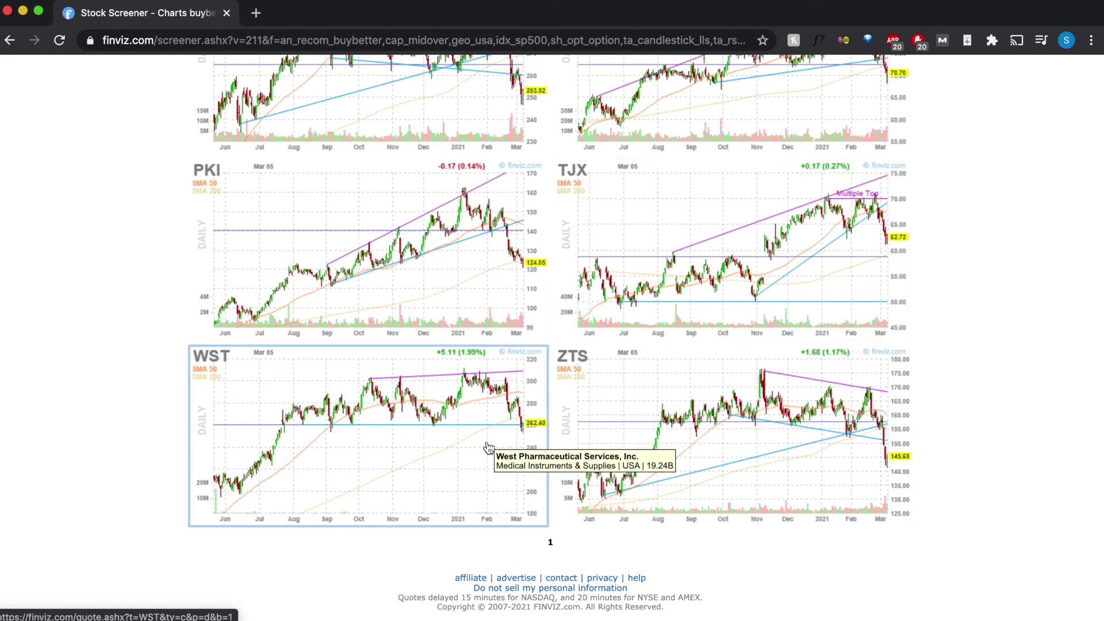
Open the WST quote page in a new tab, study its daily chart and highlight the ticker and company name.
left_click(466, 463, "super")
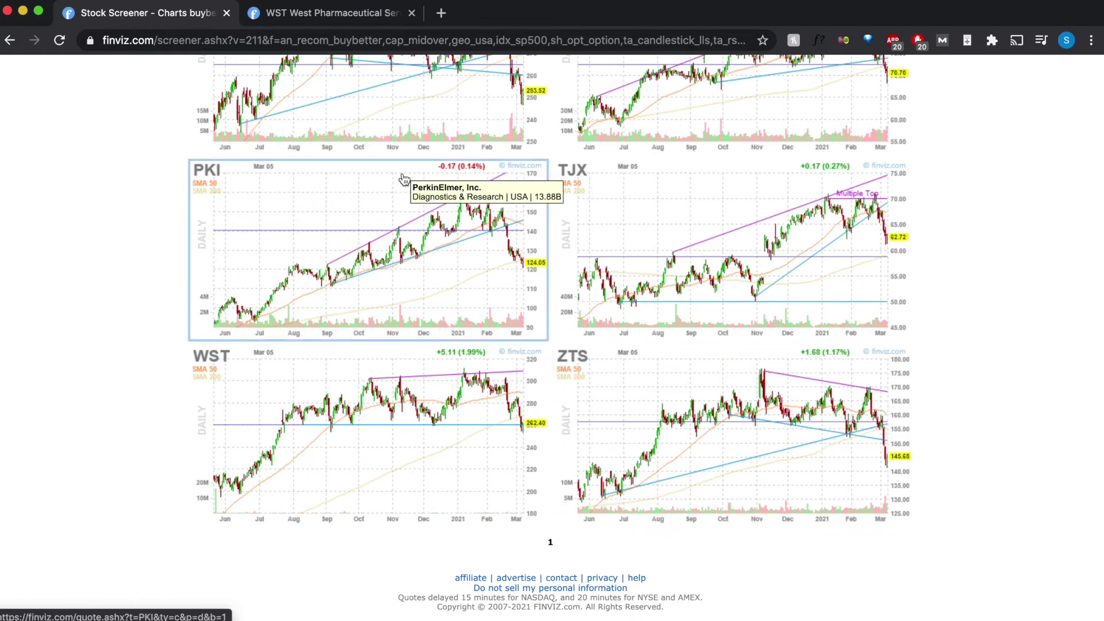
left_click(343, 16)
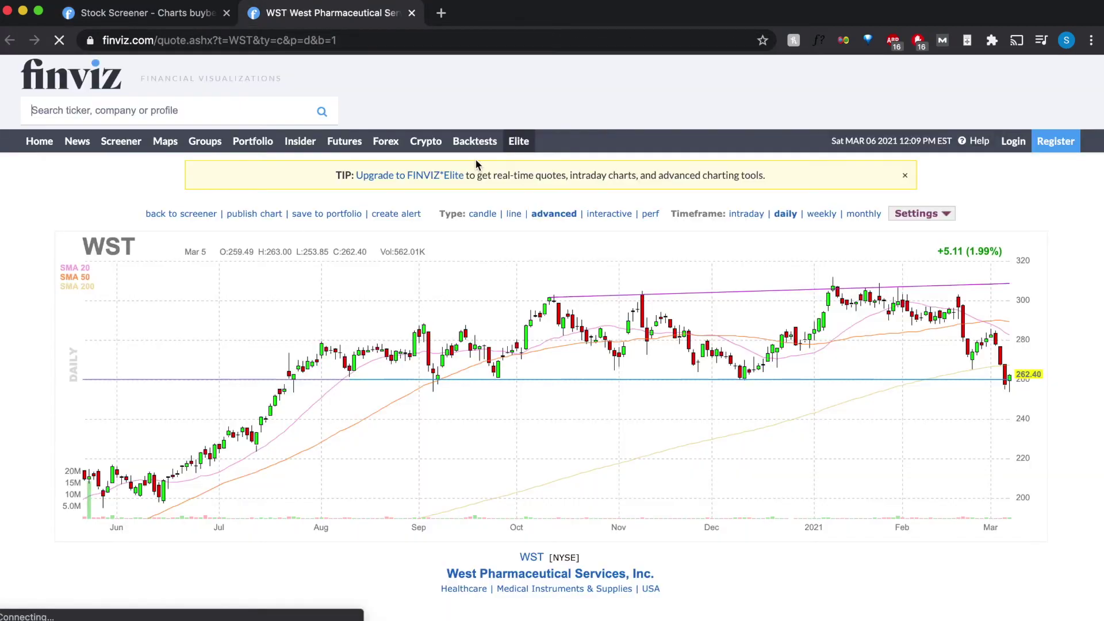
scroll(620, 325, "down", 1)
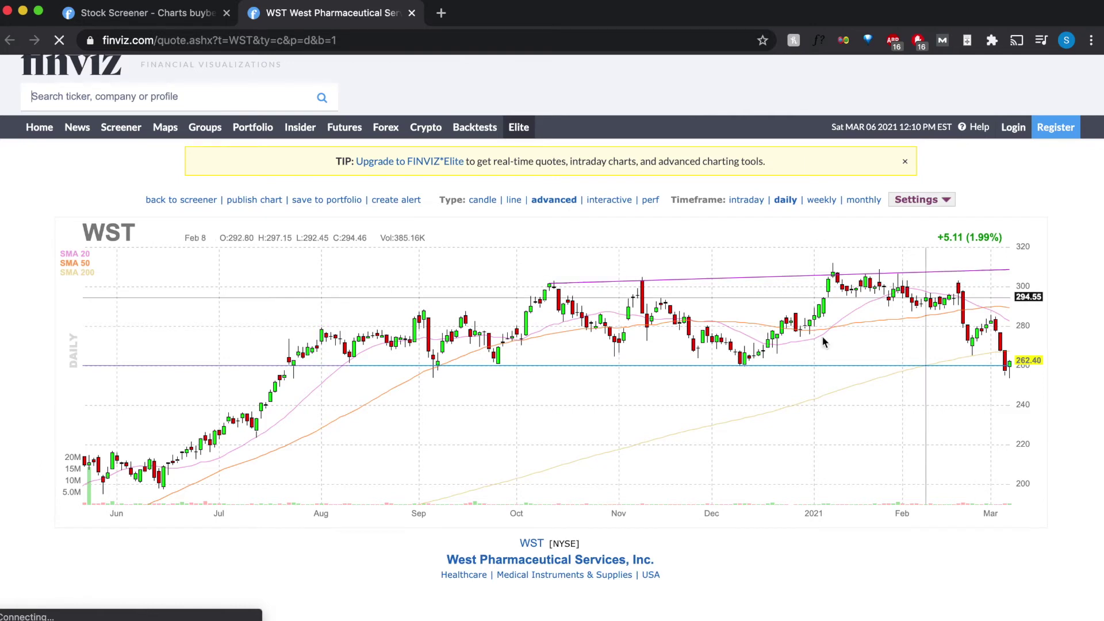
left_click_drag(419, 545, 671, 558)
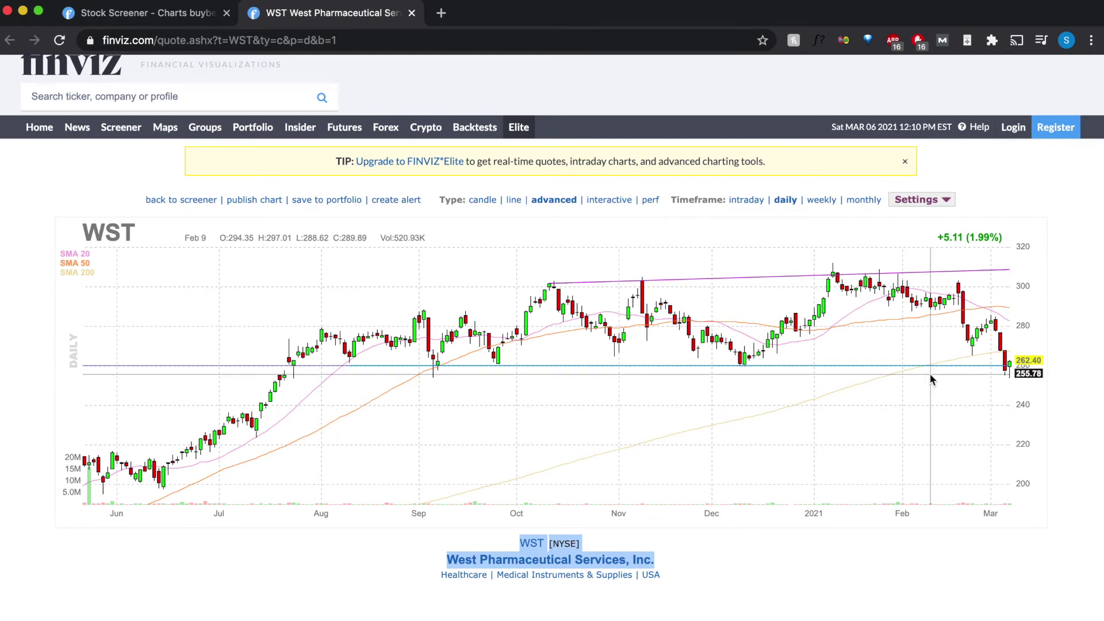
Highlight the Target Price in the WST fundamentals table and compare it with the price levels on the chart.
scroll(903, 320, "down", 2)
scroll(902, 322, "down", 5)
scroll(902, 322, "up", 2)
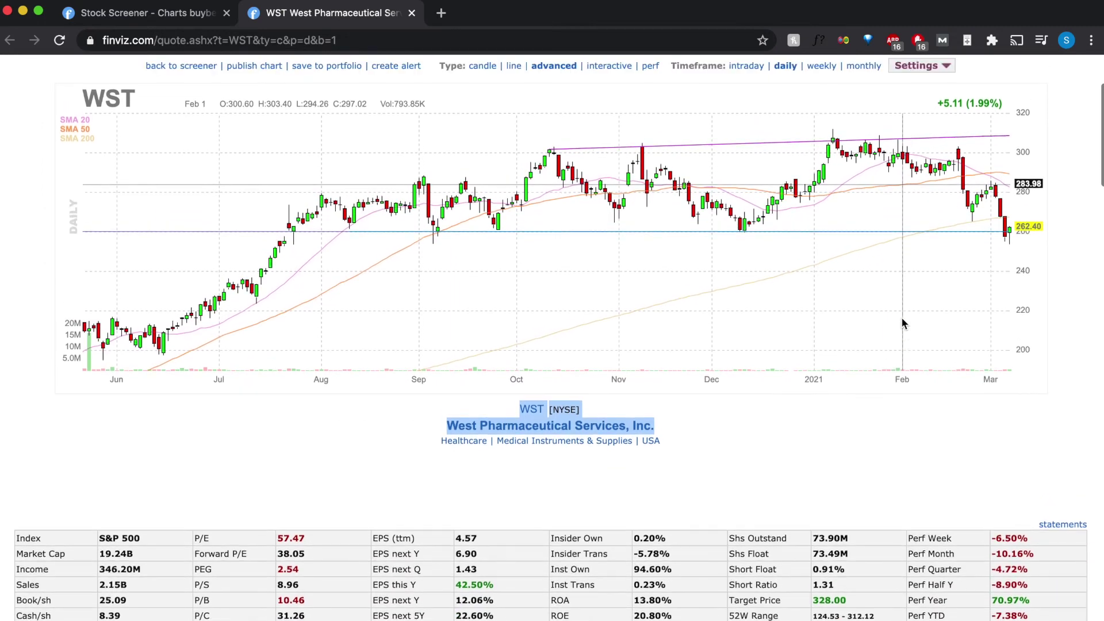
scroll(870, 261, "down", 10)
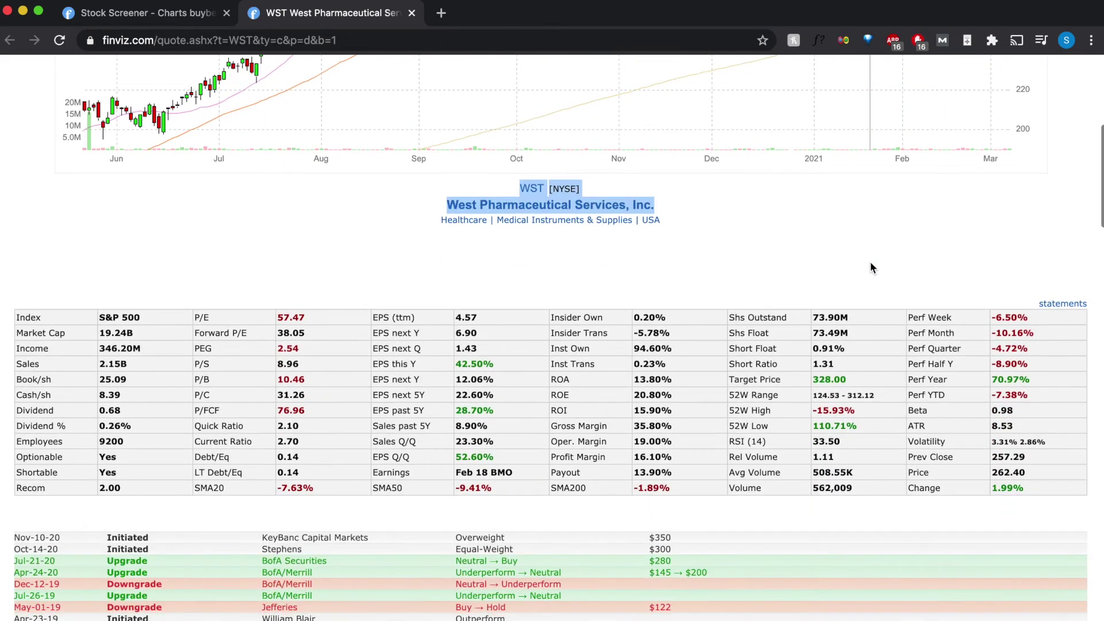
left_click_drag(851, 337, 816, 339)
scroll(828, 336, "up", 11)
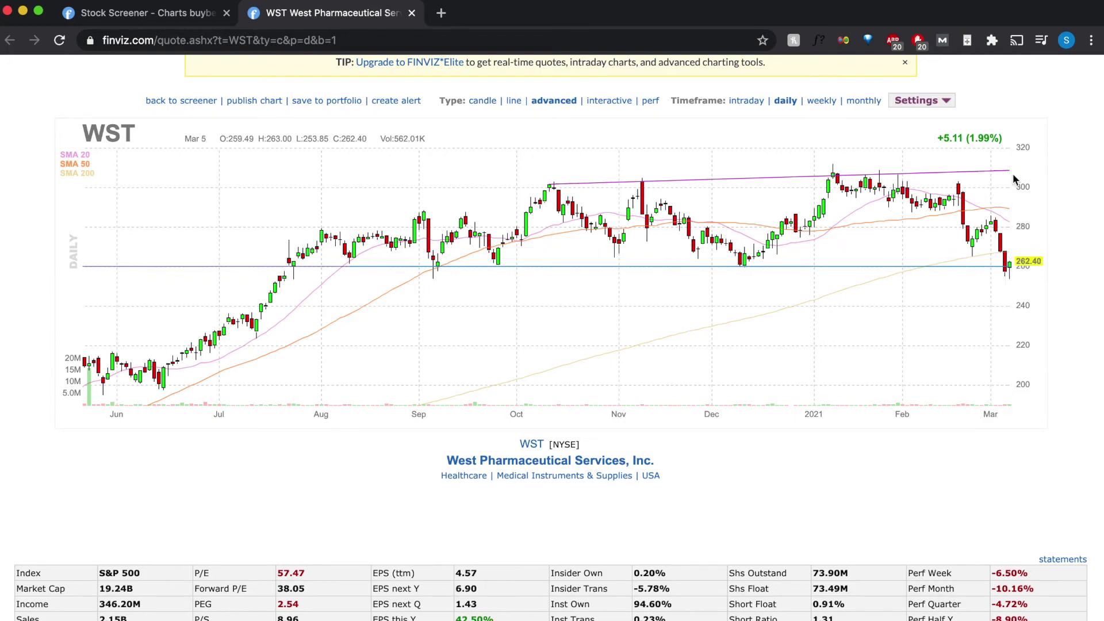
Review the WST fundamentals, analyst rating history and recent news headlines.
scroll(933, 292, "down", 1)
scroll(932, 290, "down", 10)
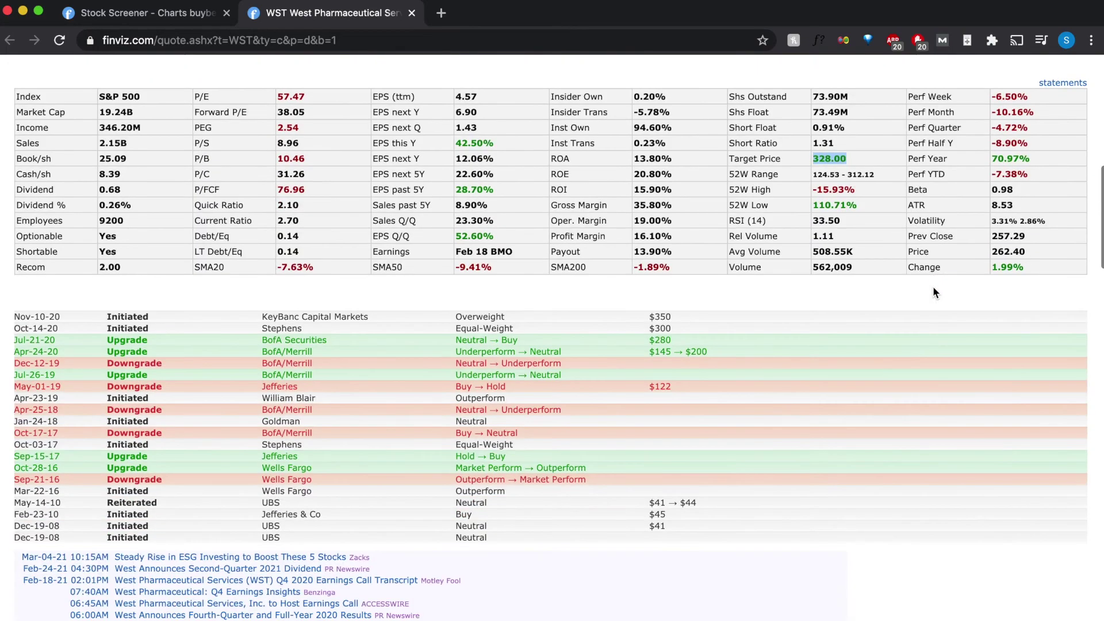
scroll(932, 290, "up", 1)
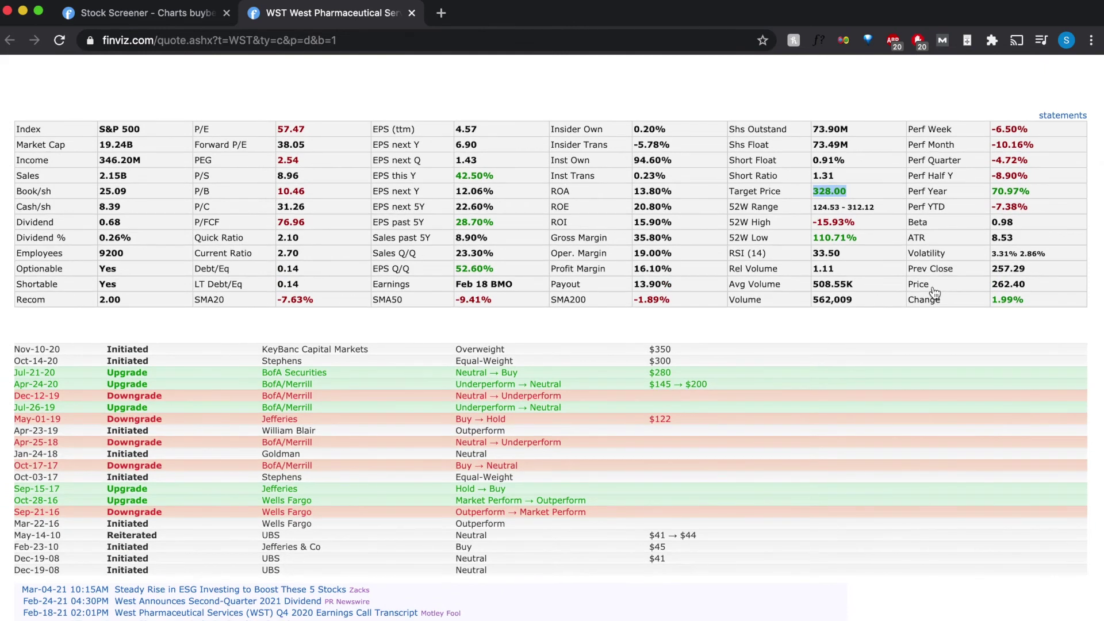
scroll(933, 292, "down", 6)
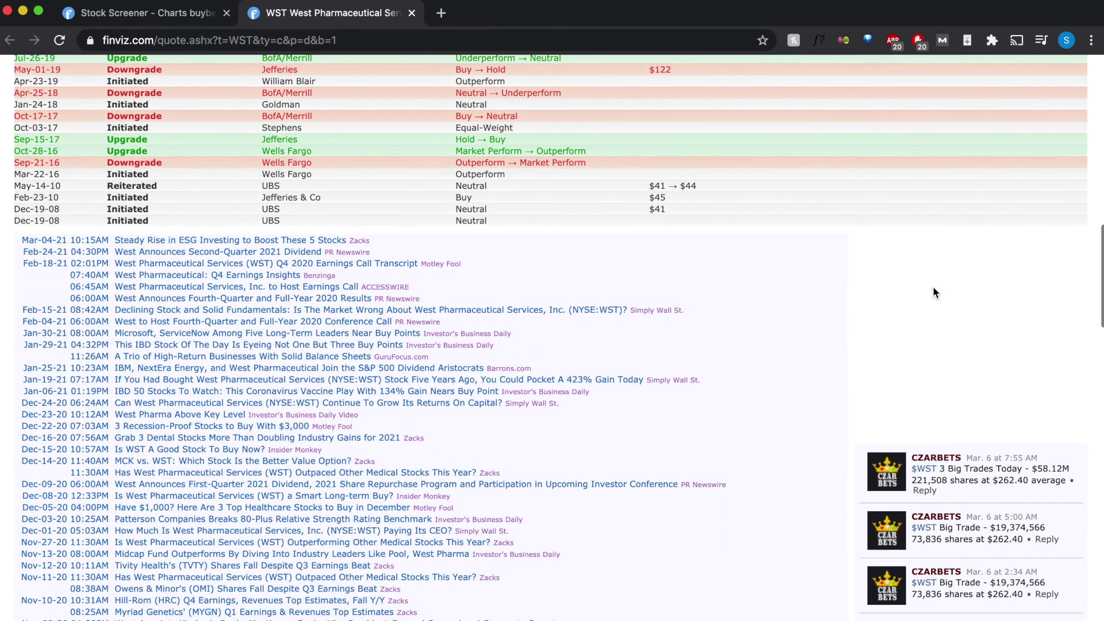
scroll(208, 243, "down", 1)
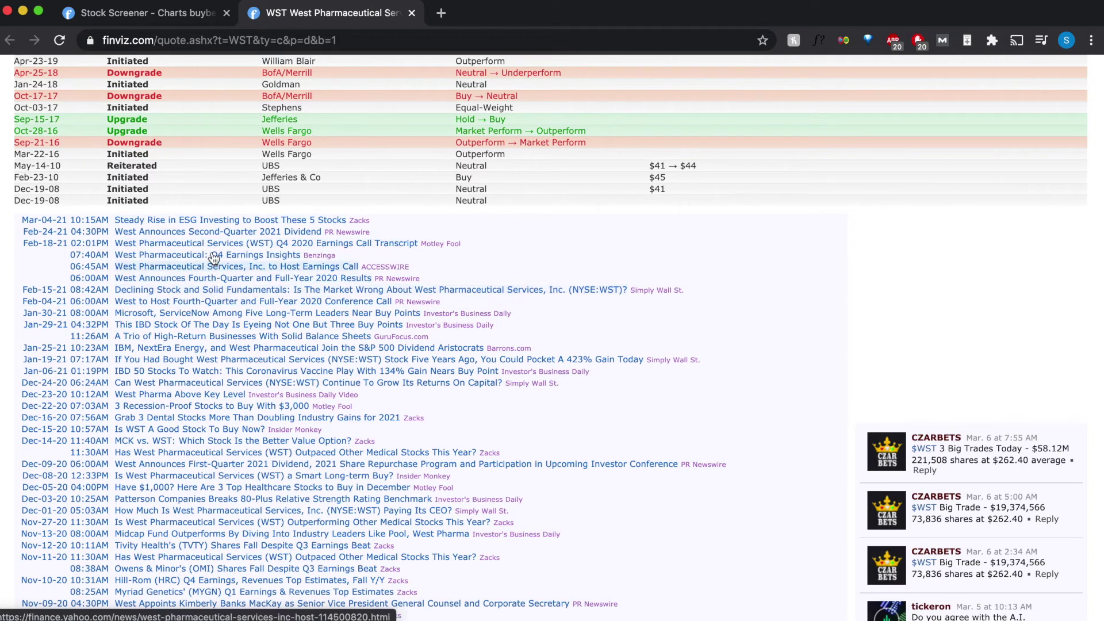
Skim the older WST news headlines and return to the WST daily chart.
scroll(224, 253, "down", 3)
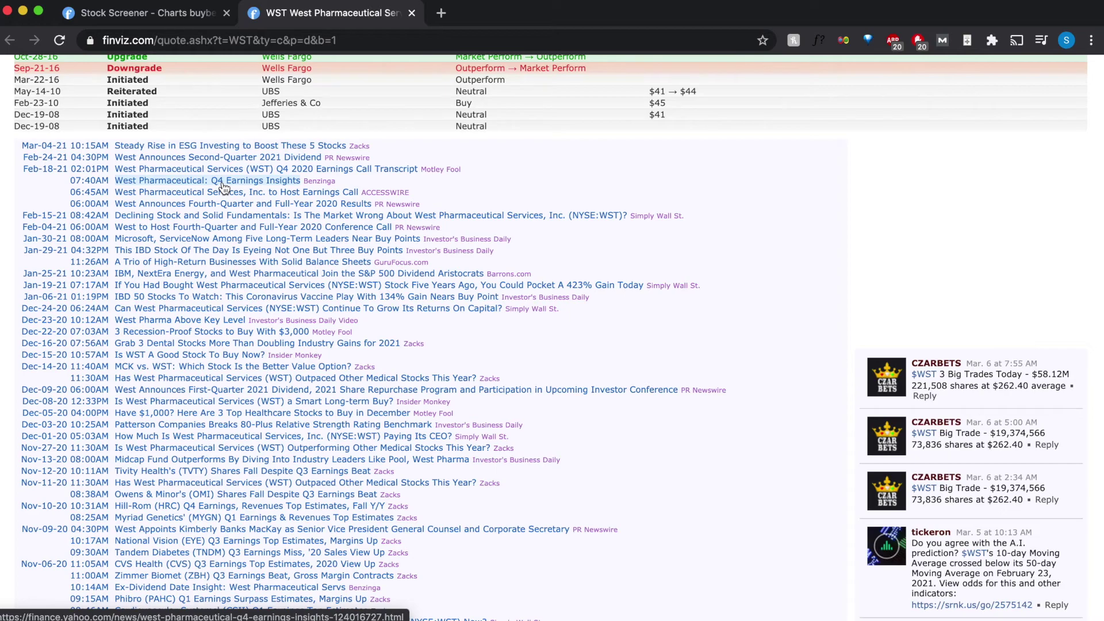
scroll(240, 249, "down", 6)
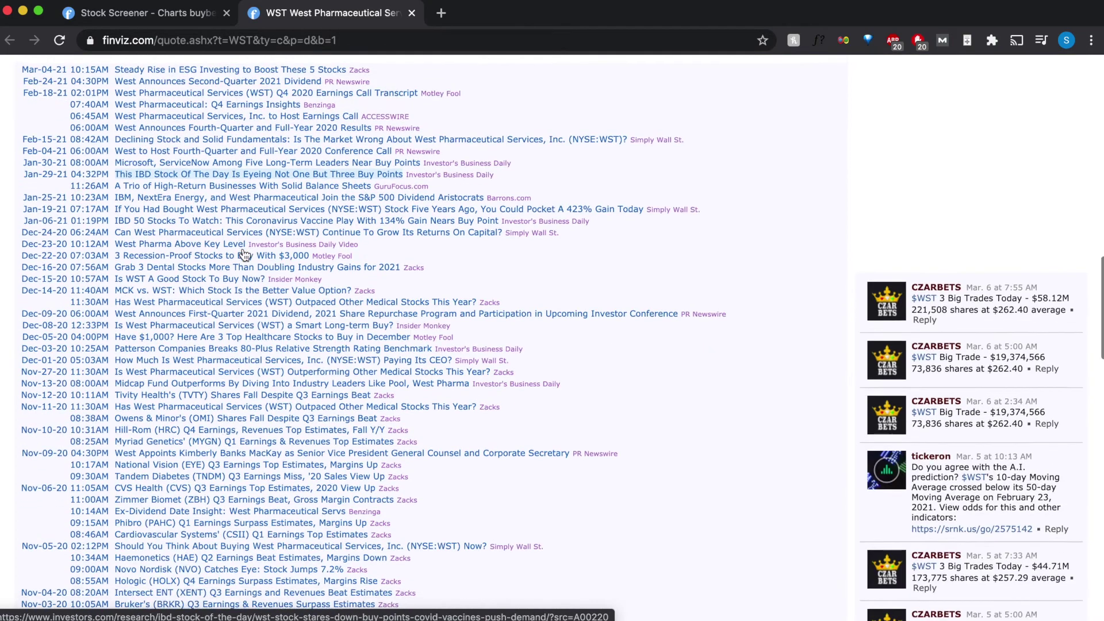
scroll(245, 254, "up", 20)
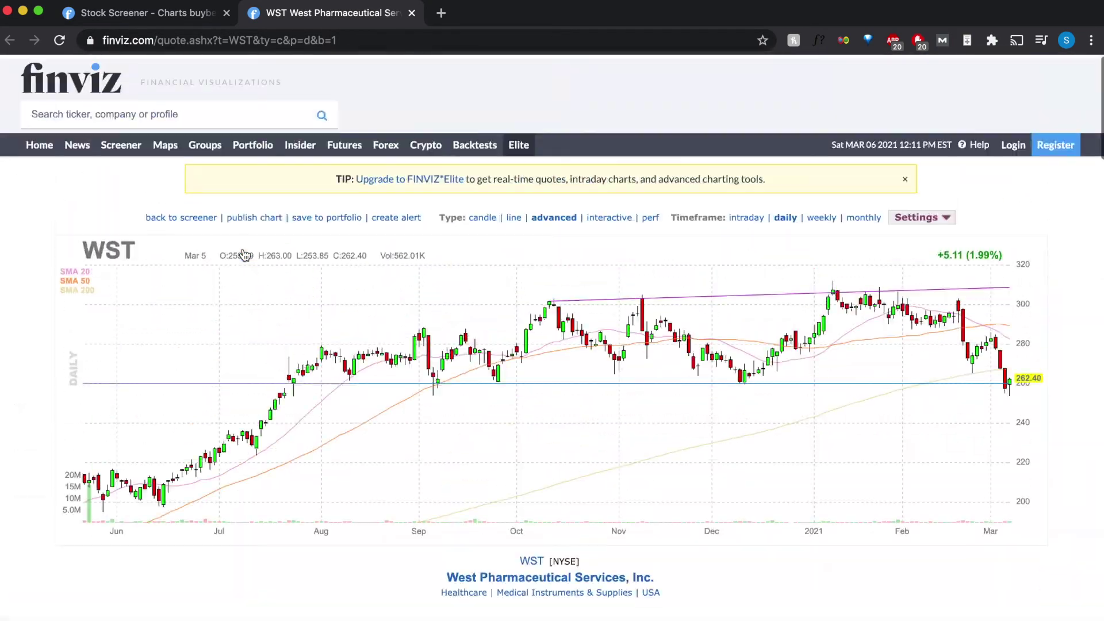
scroll(244, 254, "up", 2)
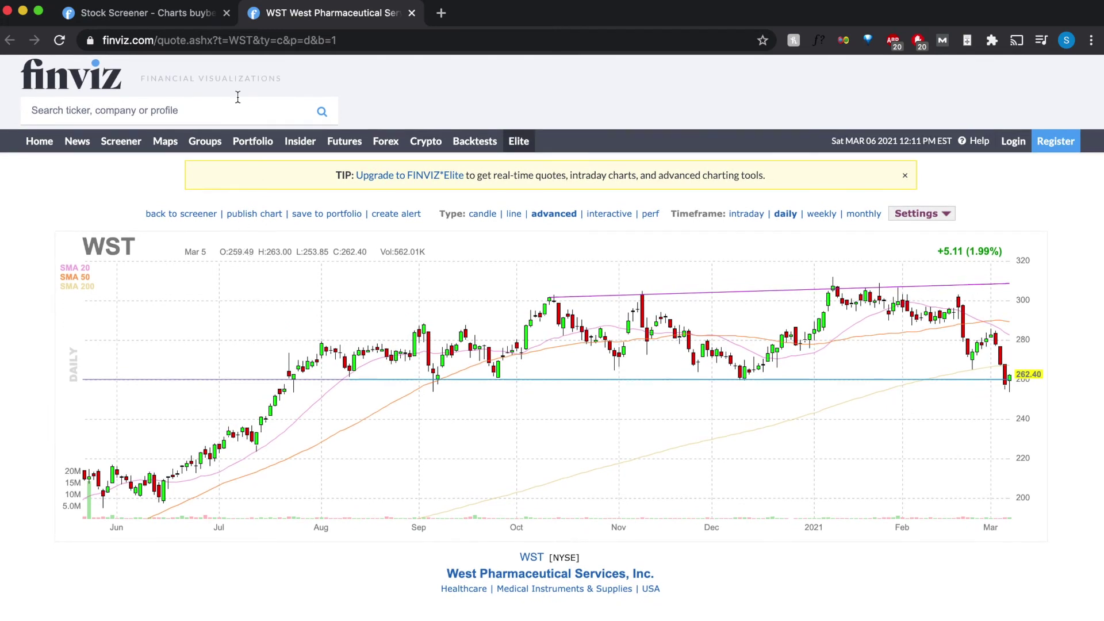
Go back to the screener results and review the charts from WST and ZTS up to ABMD and AMD.
left_click(177, 16)
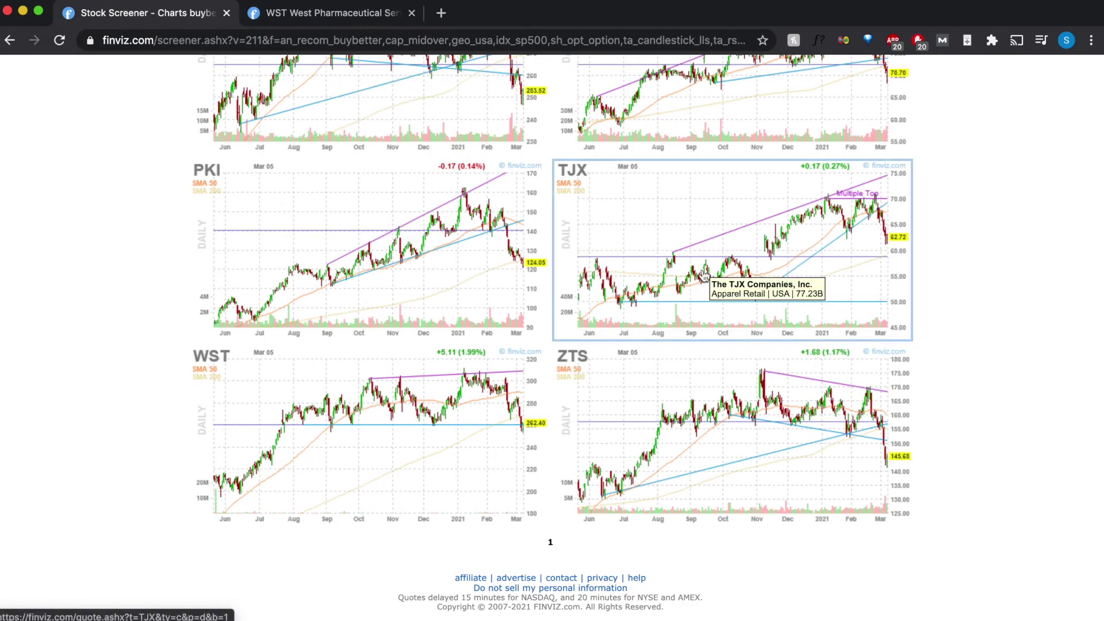
scroll(998, 530, "up", 1)
scroll(999, 531, "down", 1)
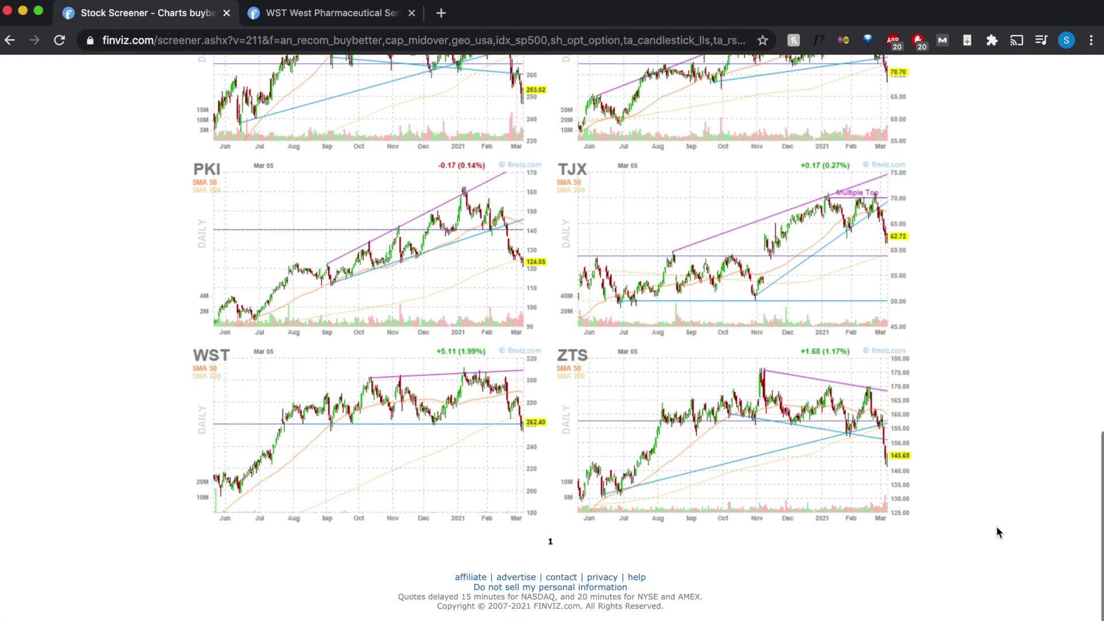
scroll(999, 530, "up", 10)
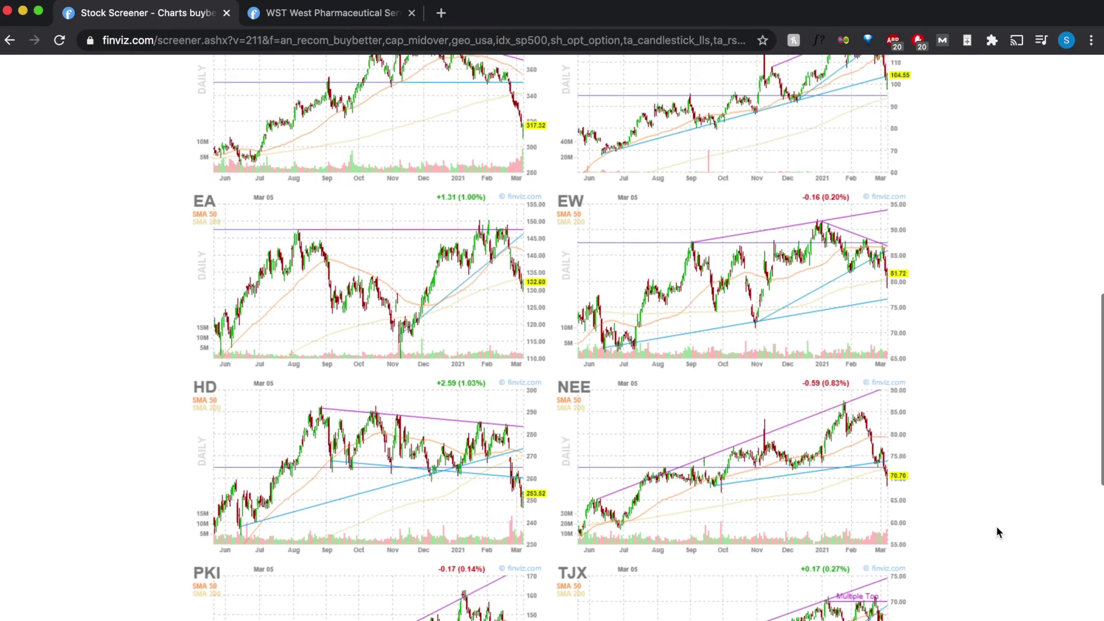
scroll(999, 531, "up", 2)
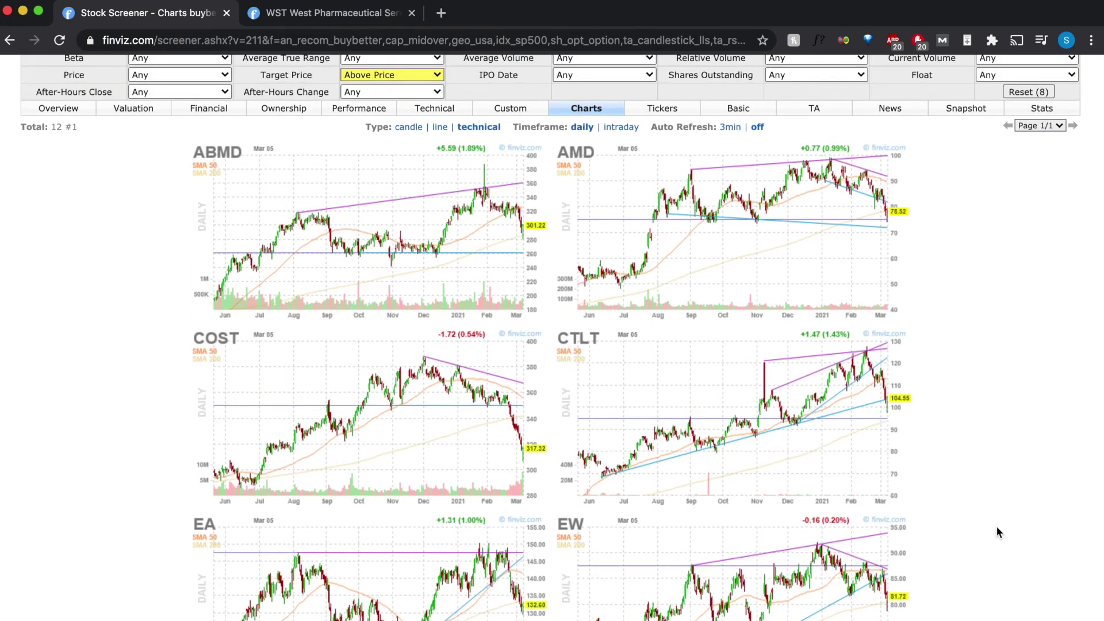
Recheck the active screener filters against the ABMD, AMD, COST and CTLT charts, with a brief look at the WST chart.
scroll(998, 531, "up", 6)
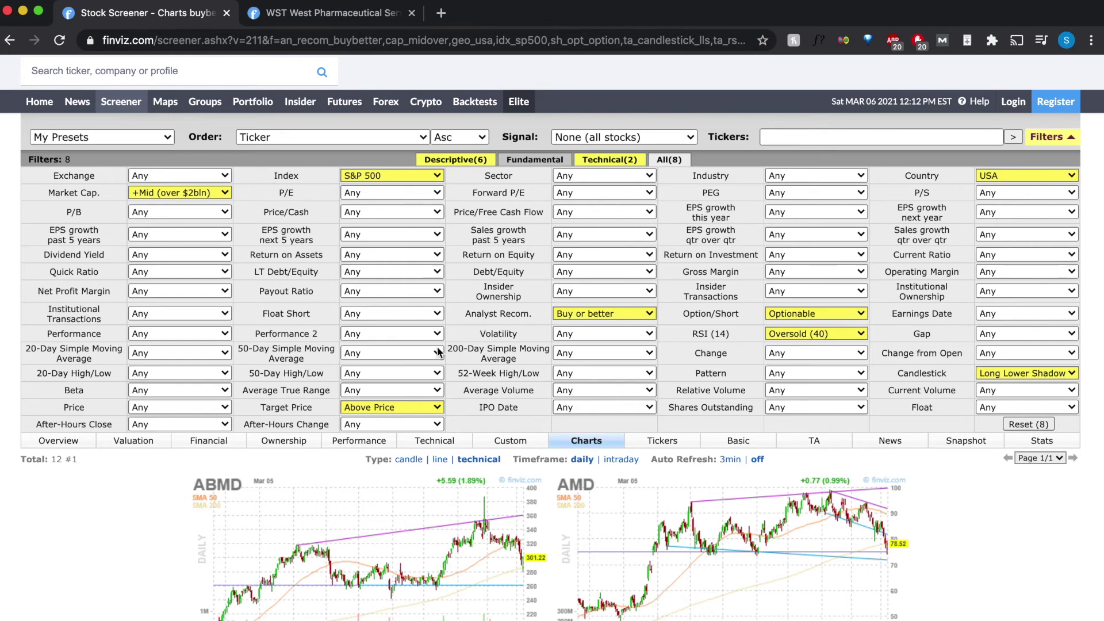
scroll(784, 336, "down", 4)
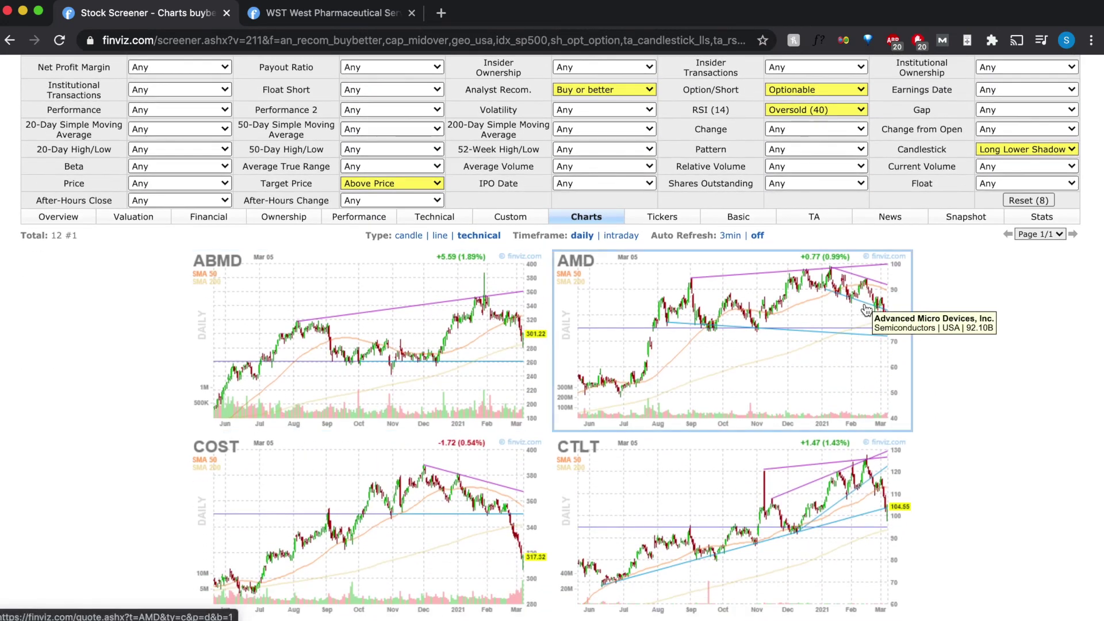
scroll(588, 376, "down", 3)
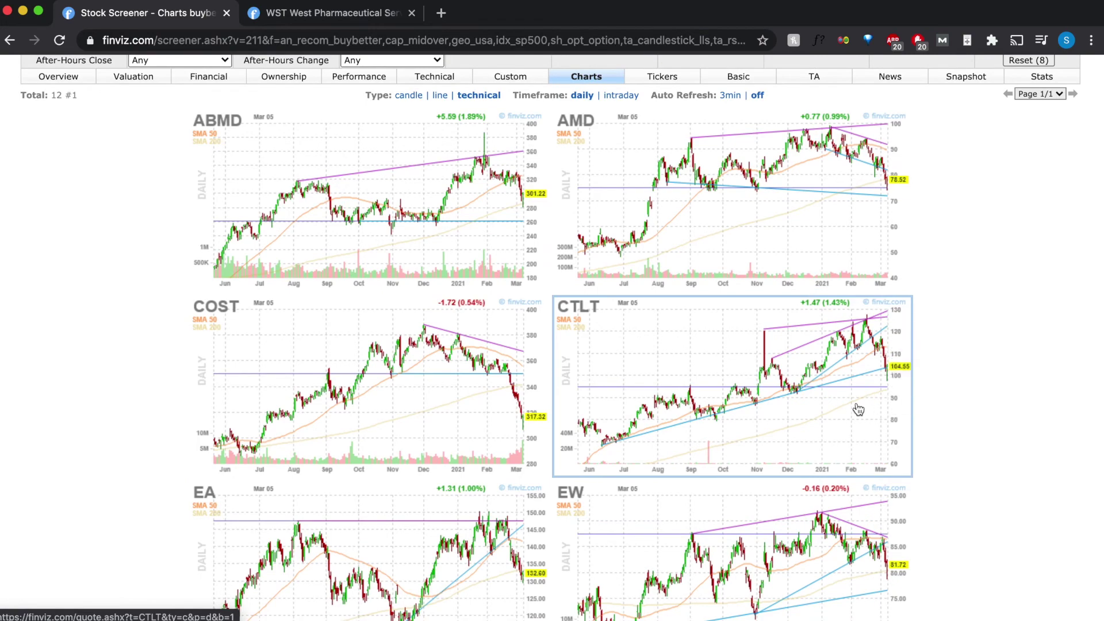
scroll(893, 214, "up", 2)
scroll(893, 214, "up", 5)
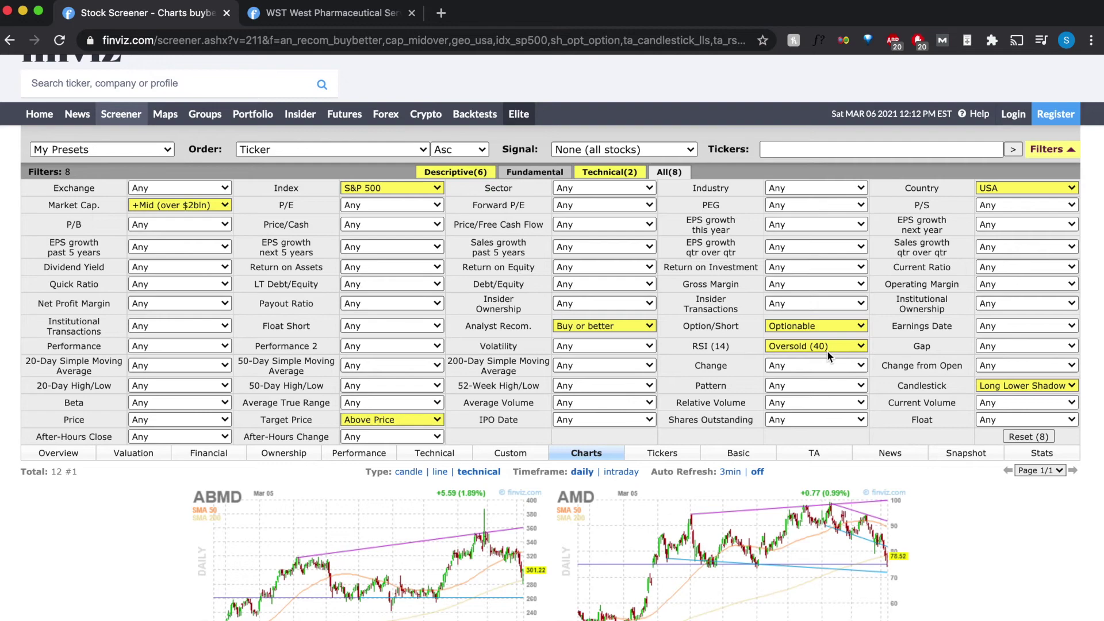
scroll(828, 354, "down", 4)
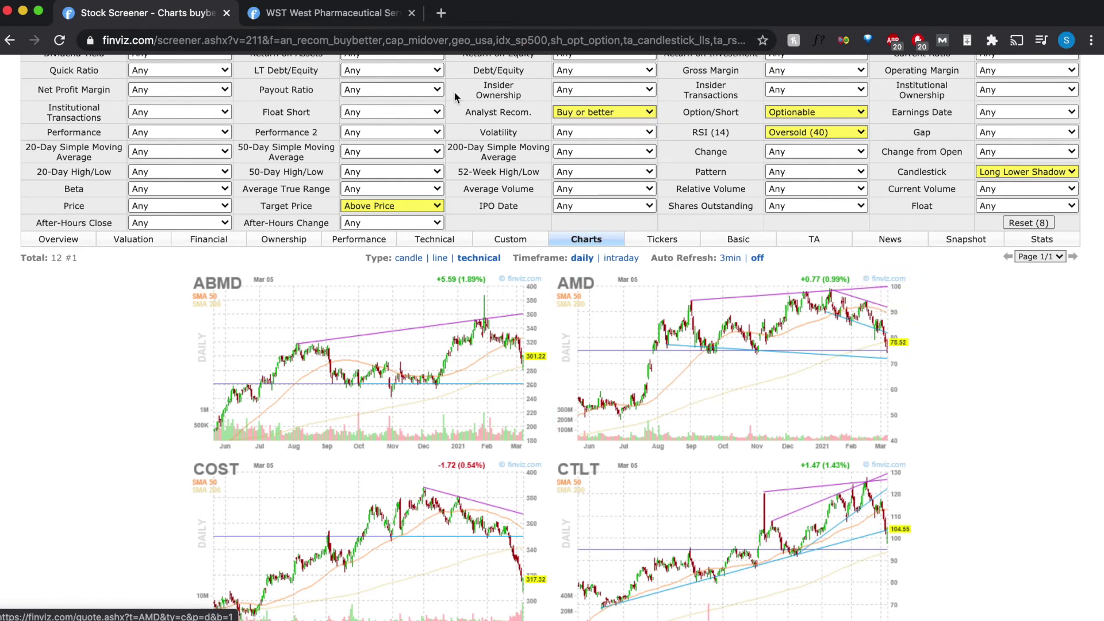
left_click(359, 13)
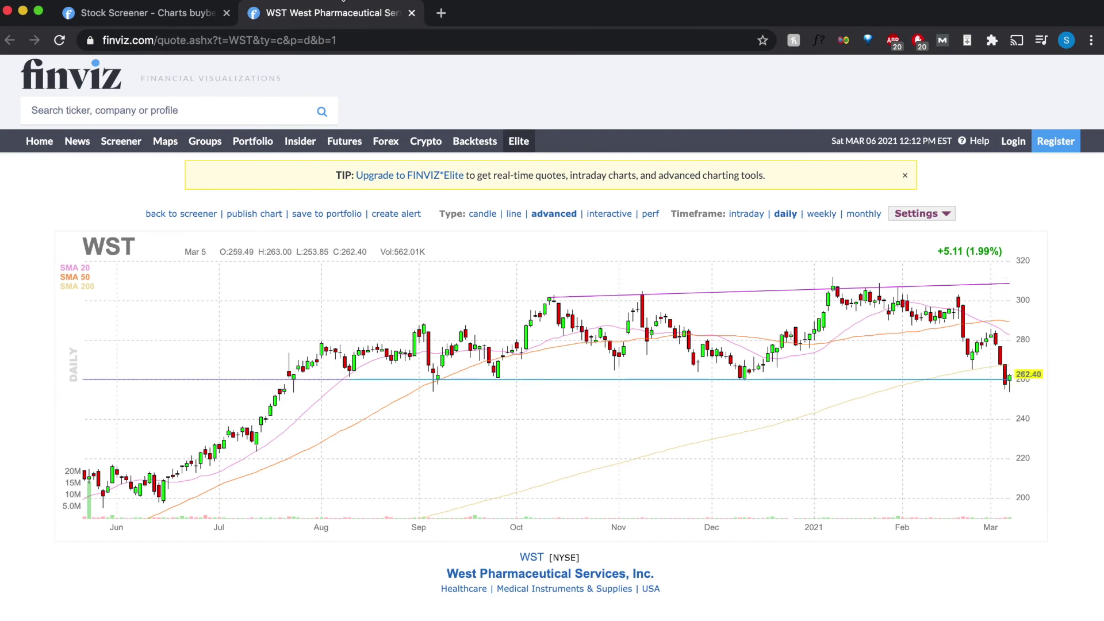
left_click(181, 13)
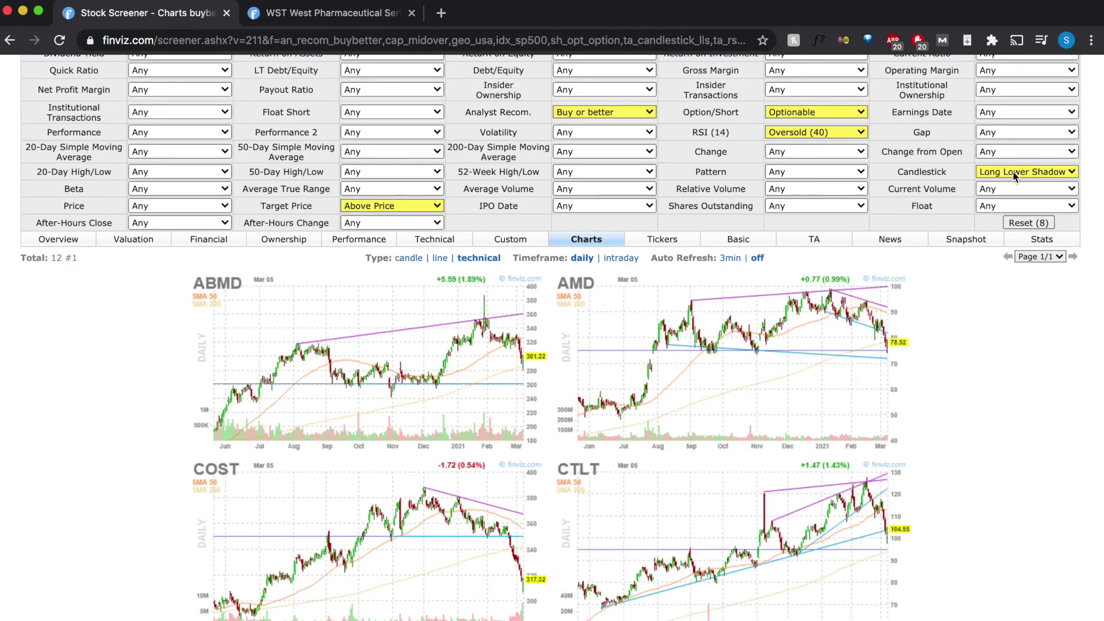
Set the Candlestick filter to Hammer and examine the resulting charts from A and ADBE through ANSS and CMG.
left_click(1037, 175)
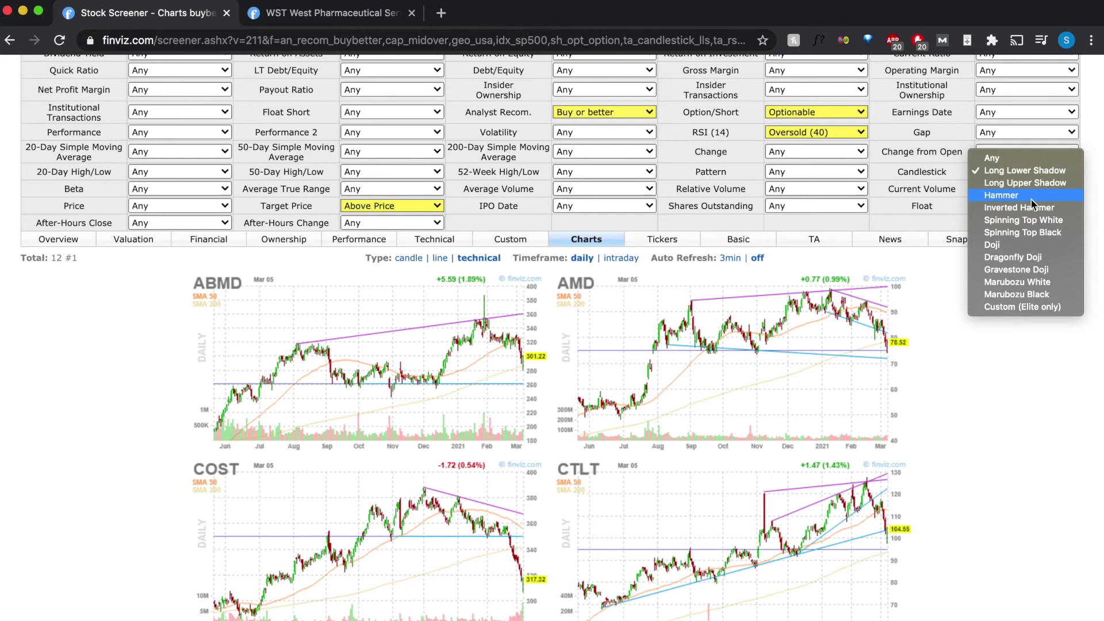
left_click(1031, 200)
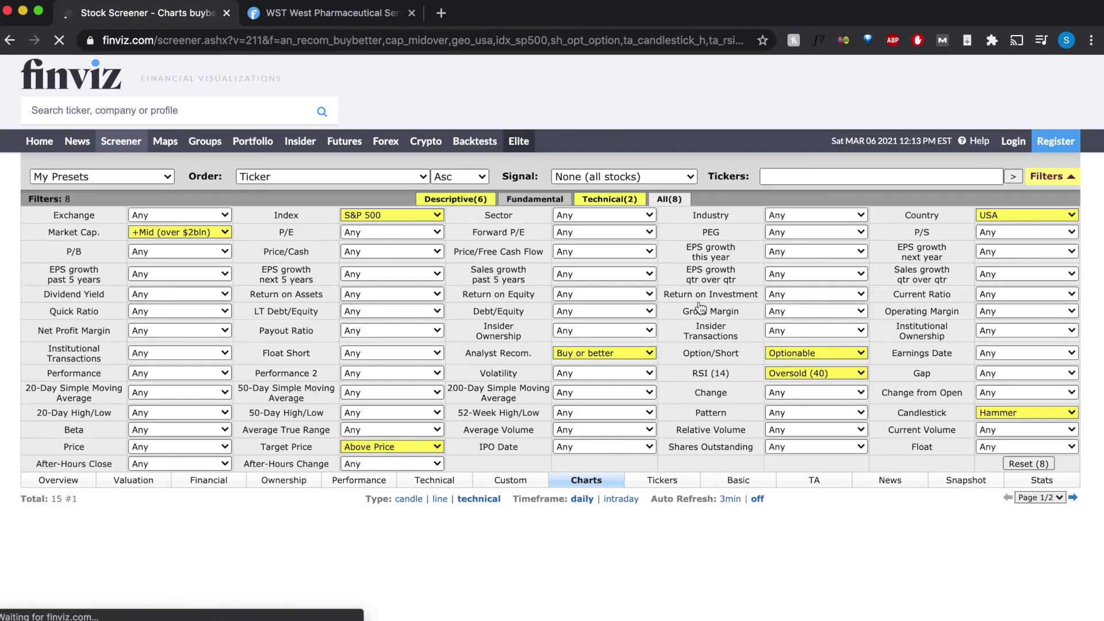
scroll(700, 307, "down", 5)
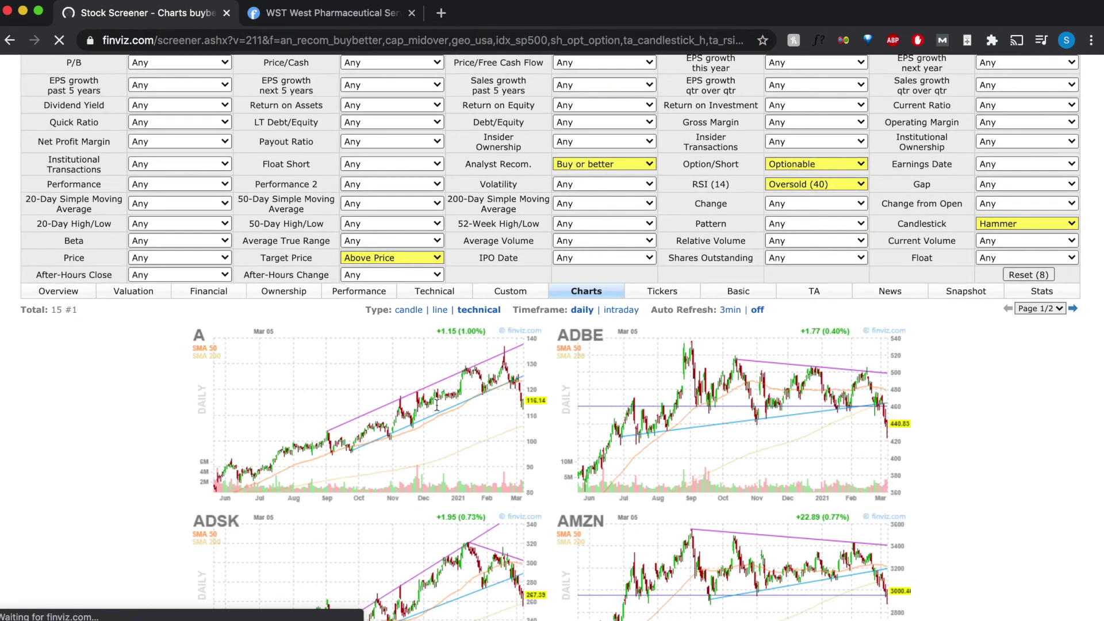
scroll(461, 418, "down", 1)
scroll(461, 418, "down", 1)
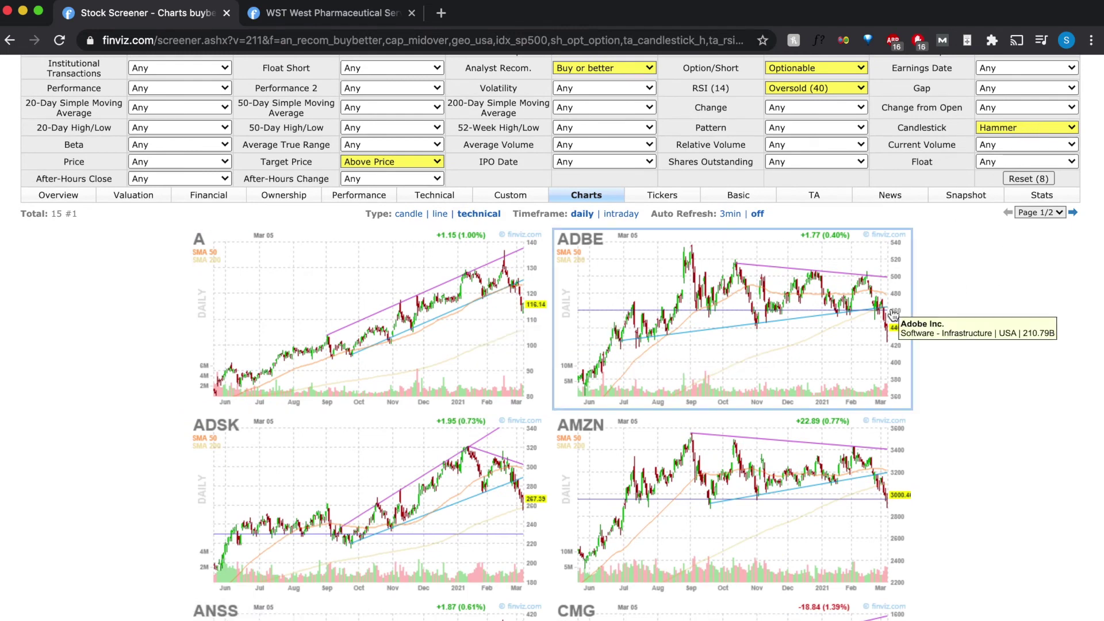
scroll(864, 244, "down", 1)
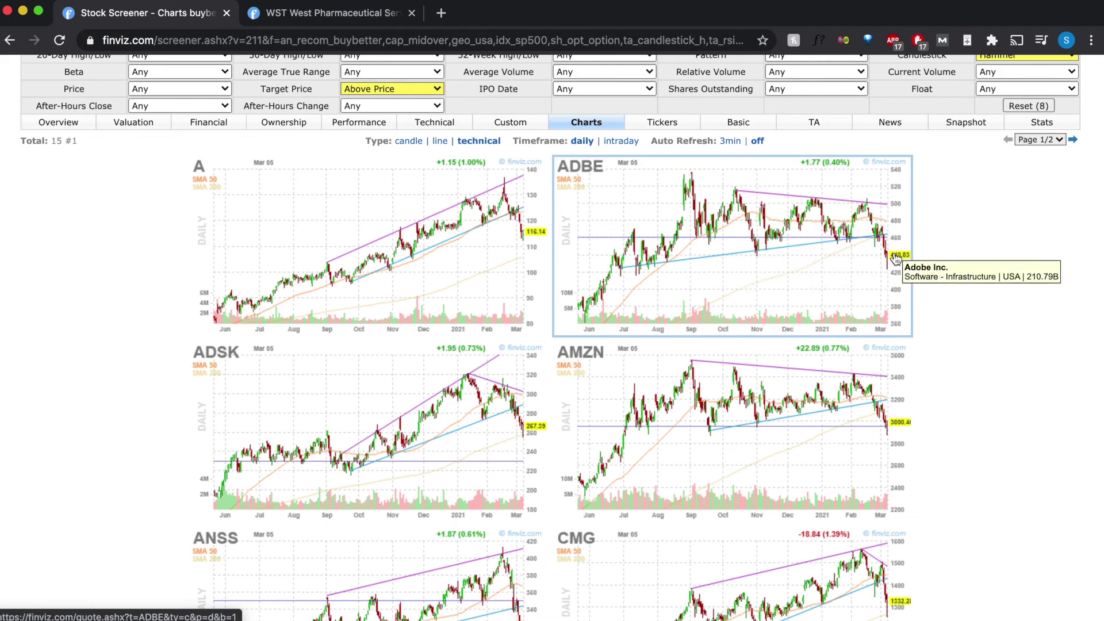
scroll(814, 276, "down", 3)
scroll(815, 276, "down", 2)
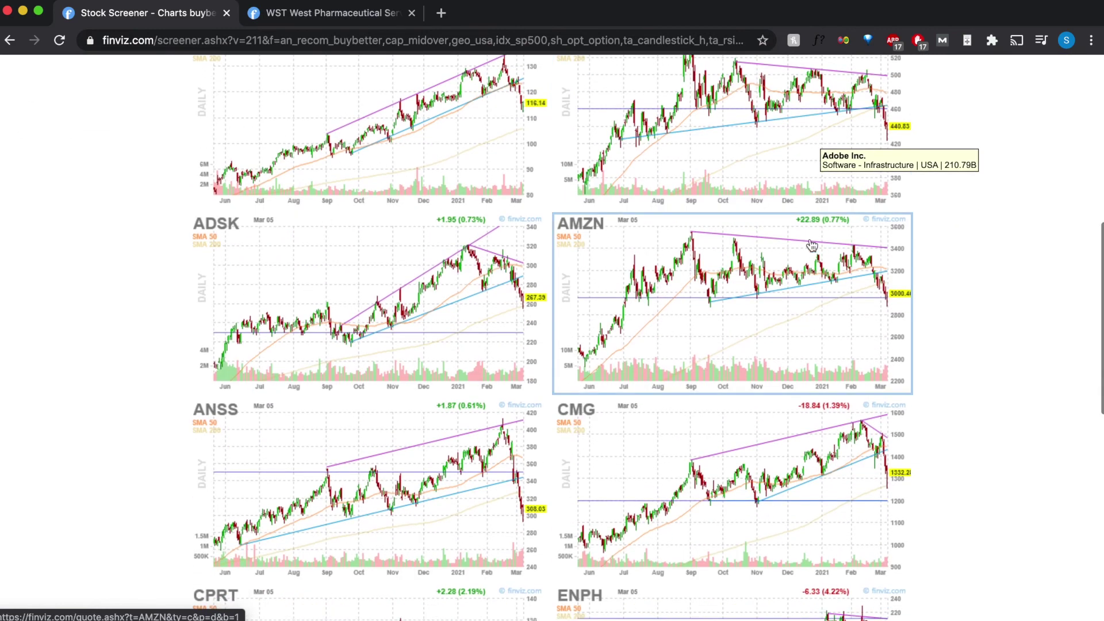
Revisit the WST daily chart and return to the screener's filter settings.
left_click(353, 17)
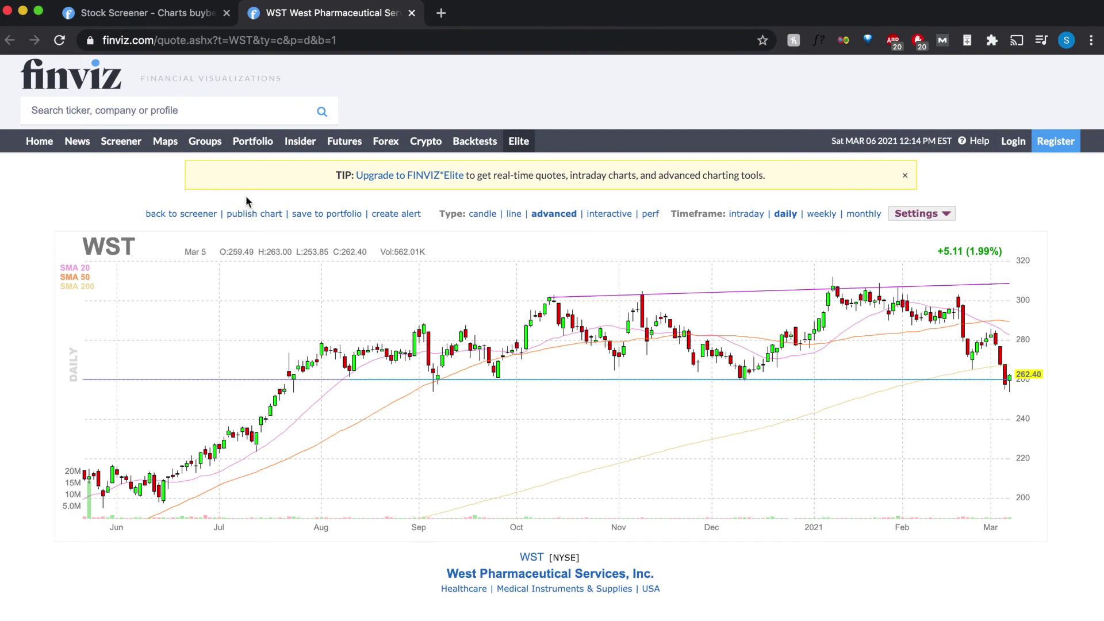
left_click(154, 13)
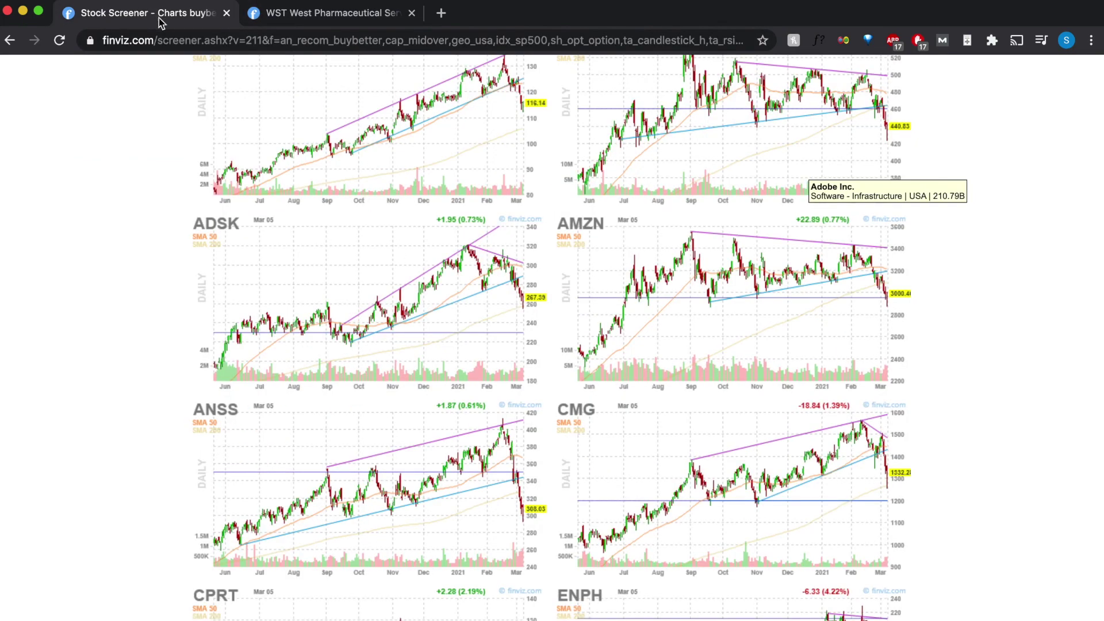
scroll(372, 326, "up", 10)
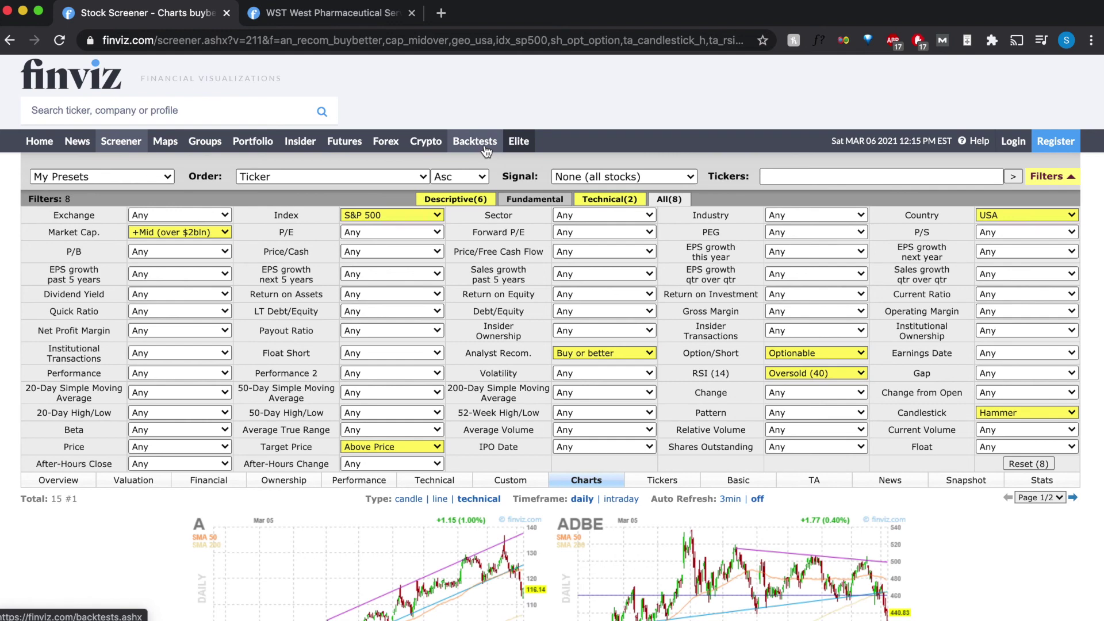
View the Elite page and open a fresh, unfiltered screener with all filter categories shown.
left_click(520, 142)
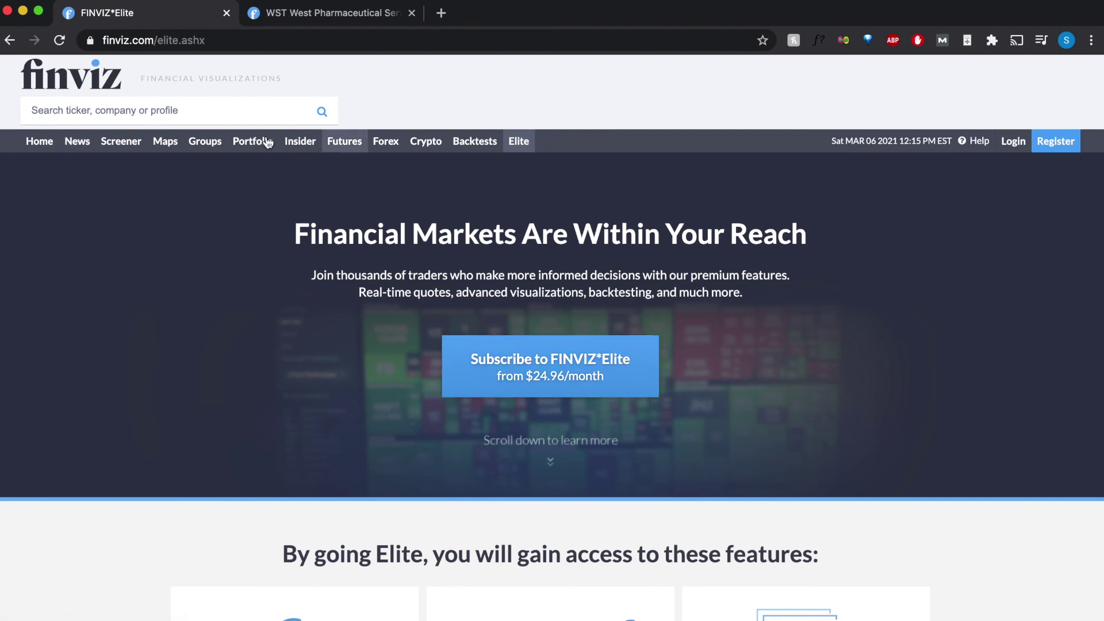
left_click(118, 144)
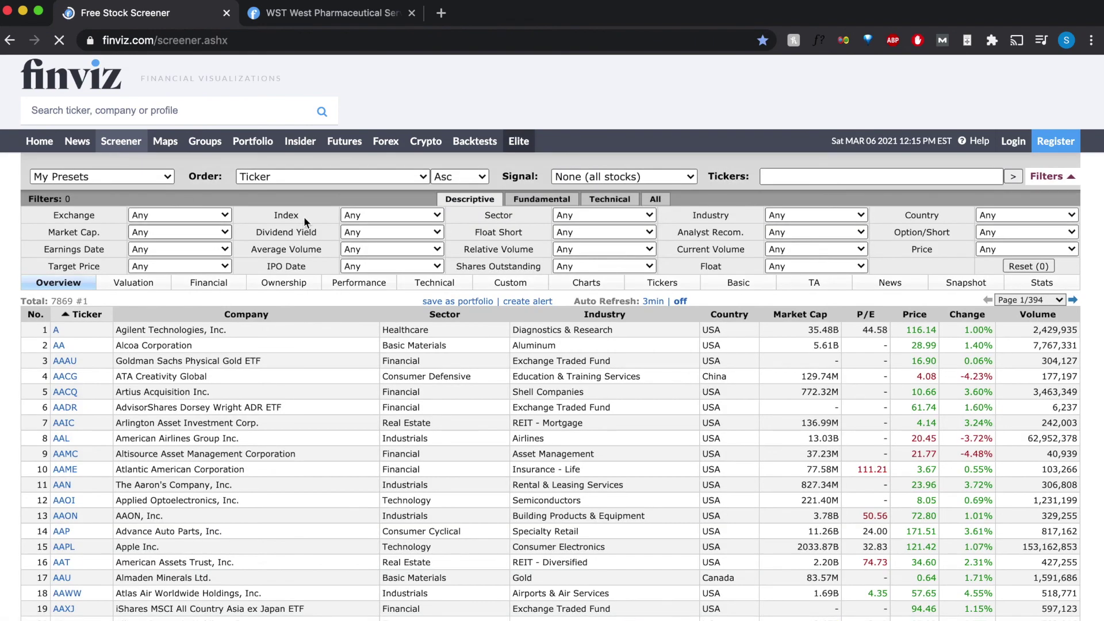
left_click(660, 201)
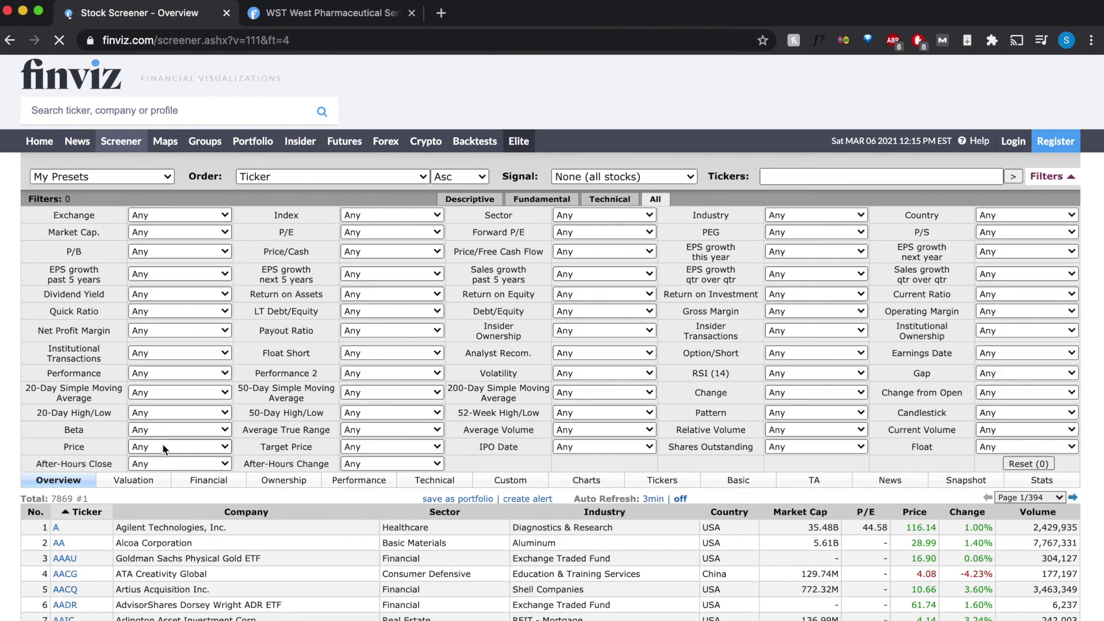
Look through the options of the Price, Index and Sector filters without choosing any.
left_click(184, 448)
scroll(192, 514, "down", 10)
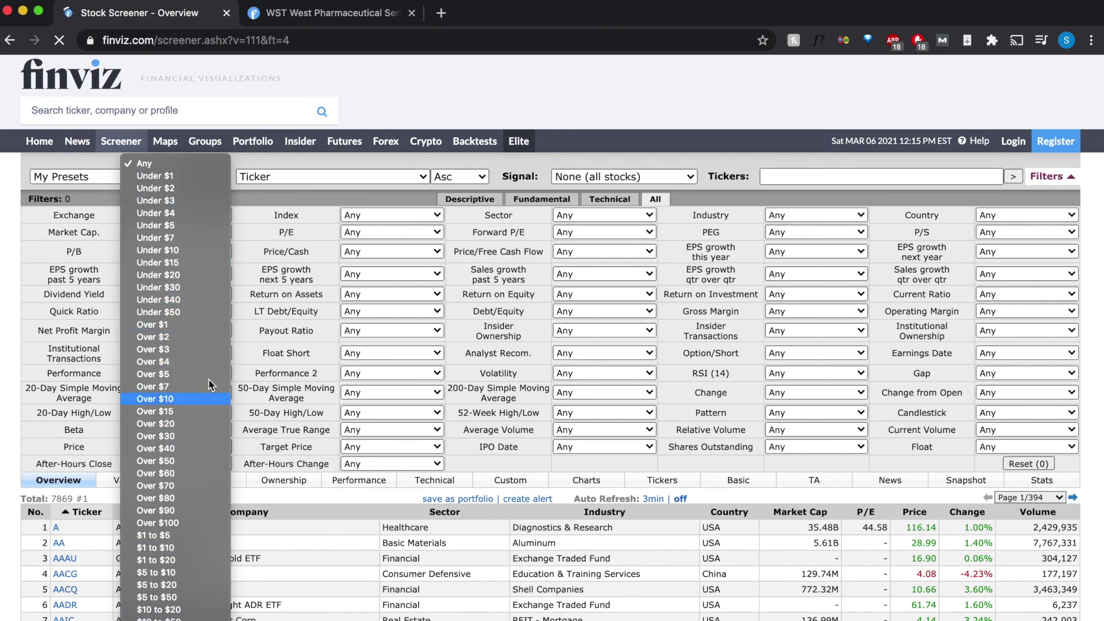
left_click(396, 104)
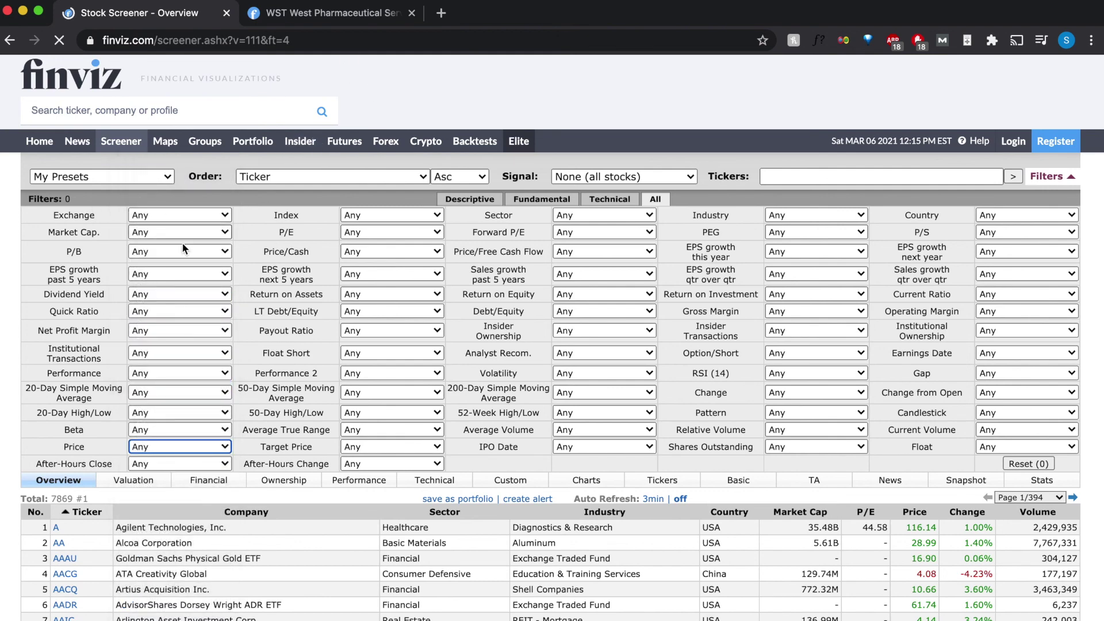
left_click(377, 215)
left_click(568, 215)
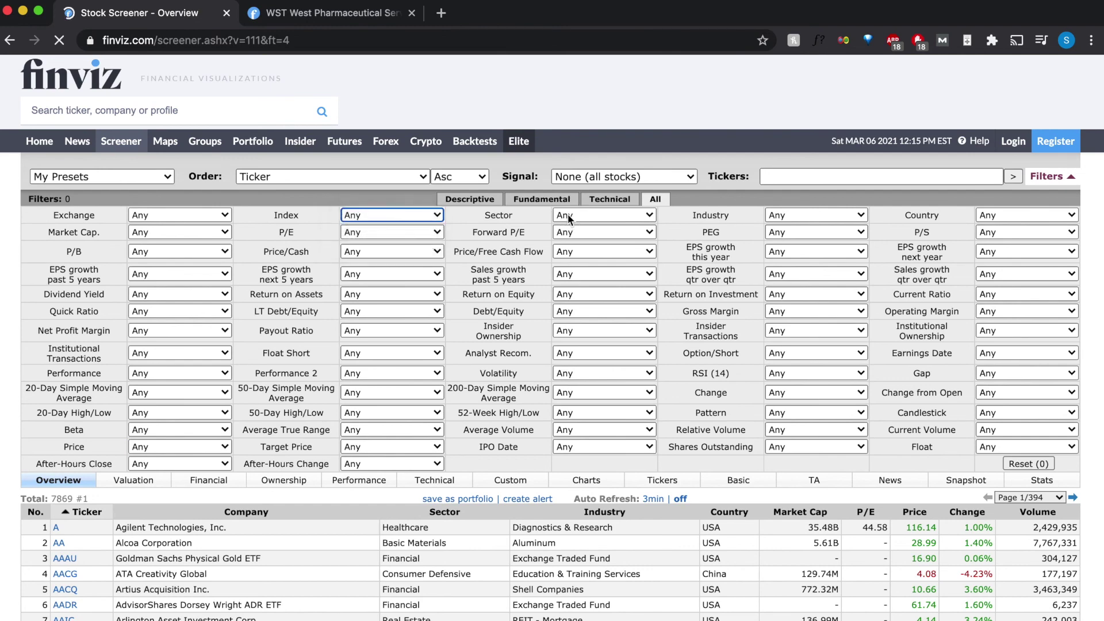
left_click(567, 215)
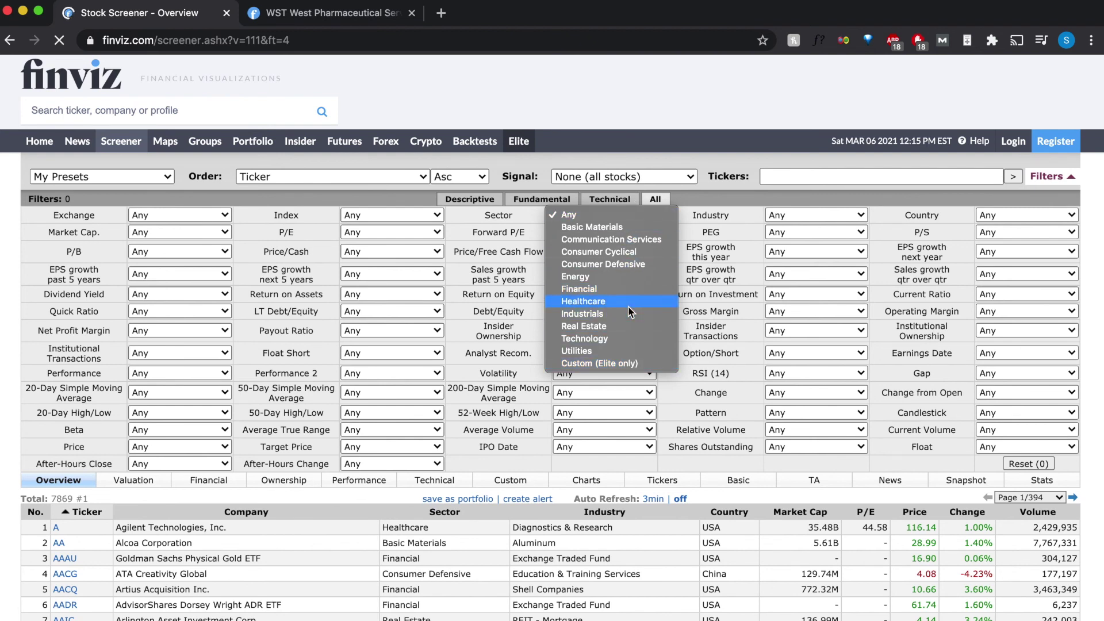
left_click(723, 151)
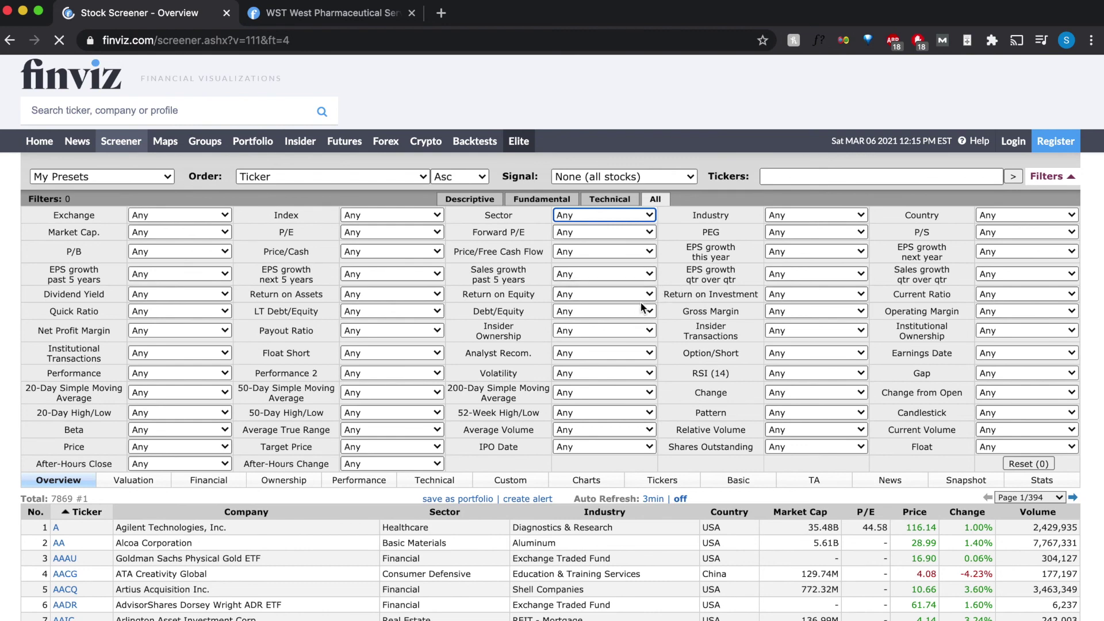
Open the Elite page again and review the features offered with the subscription.
left_click(511, 143)
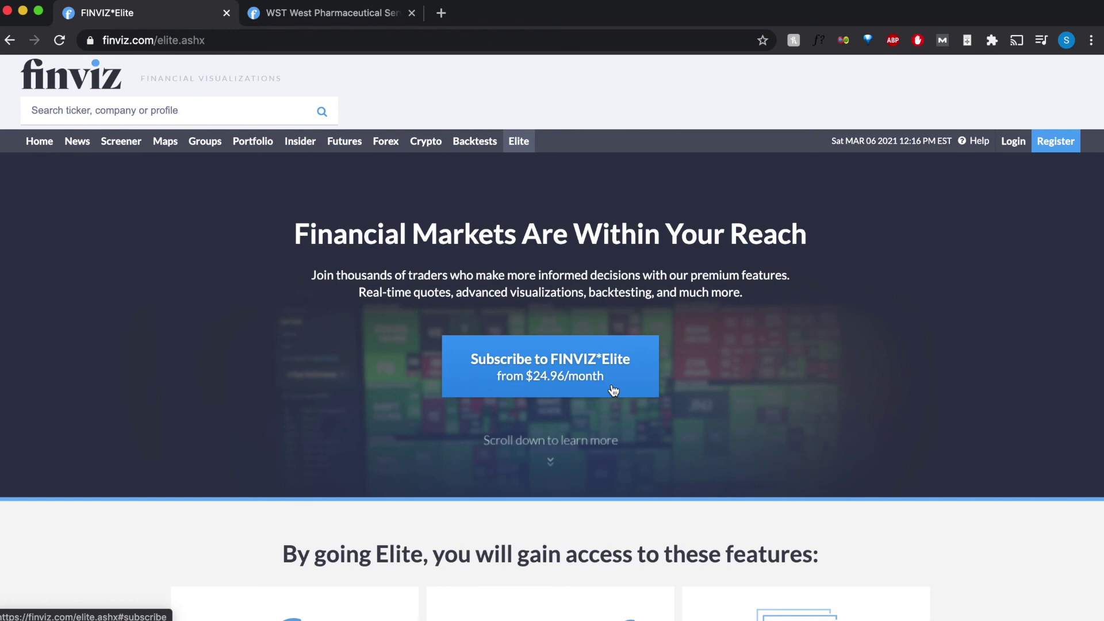
scroll(791, 386, "down", 7)
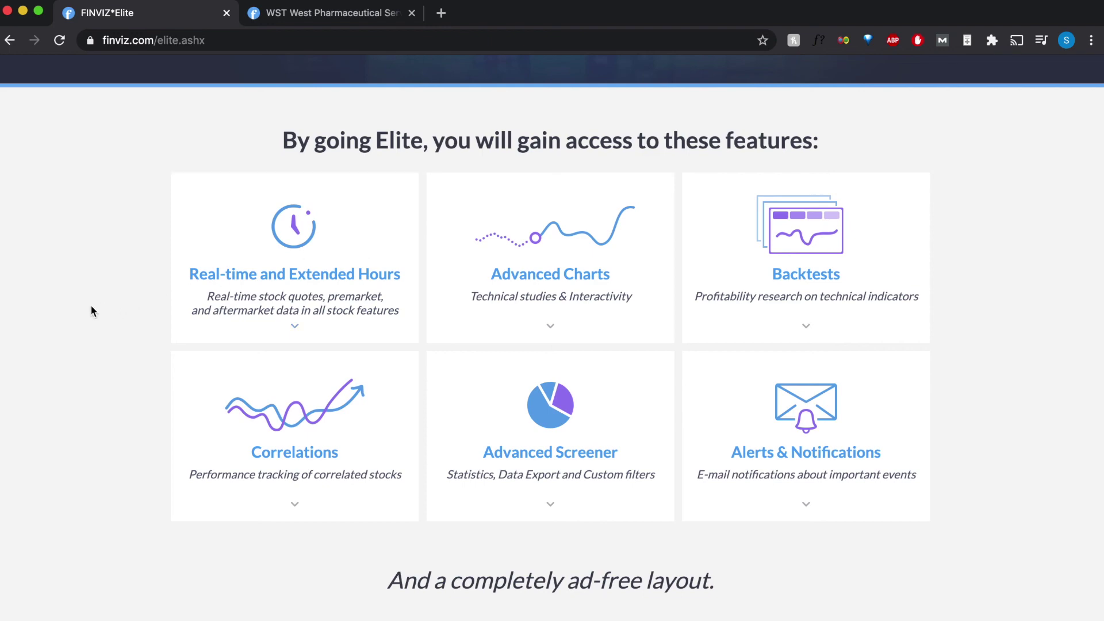
scroll(91, 304, "up", 5)
scroll(91, 305, "up", 3)
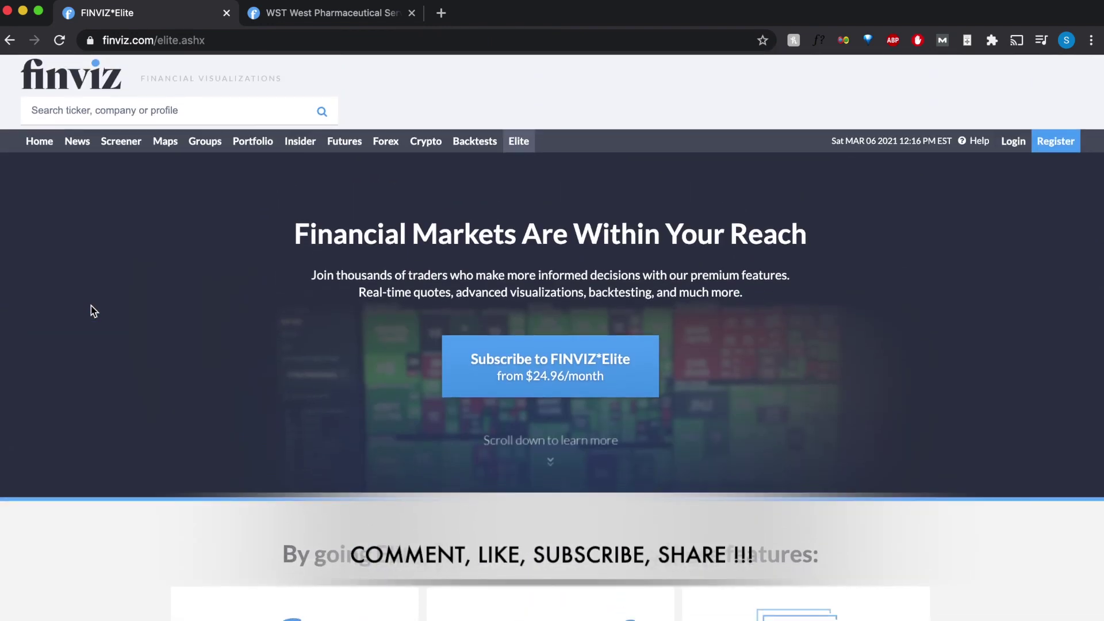